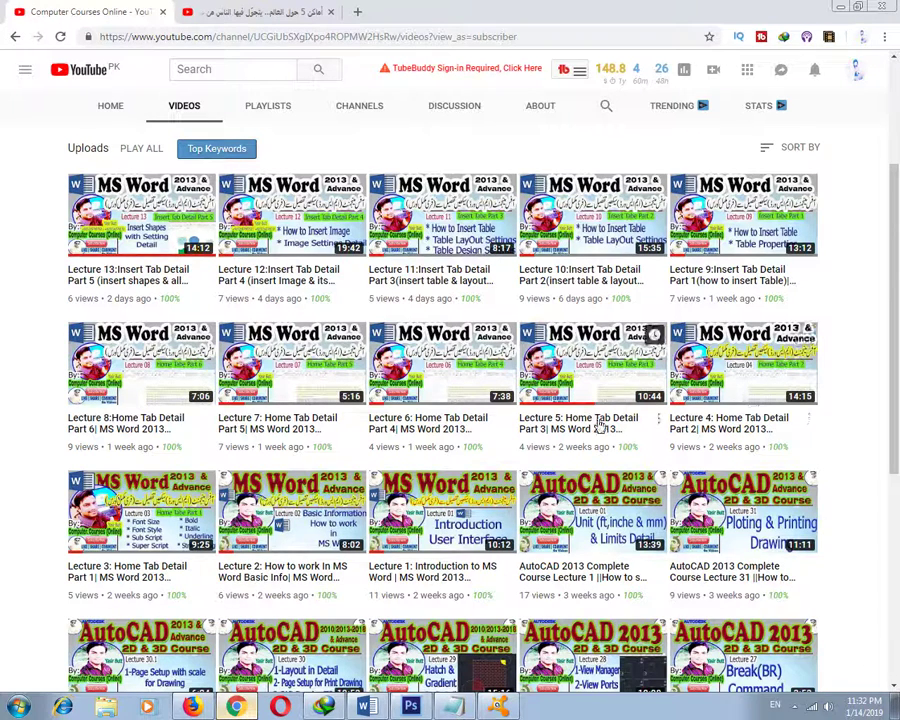
Scroll up and down through the YouTube tutorial page
scroll(428, 340, up, 3)
scroll(428, 340, down, 4)
scroll(428, 340, up, 5)
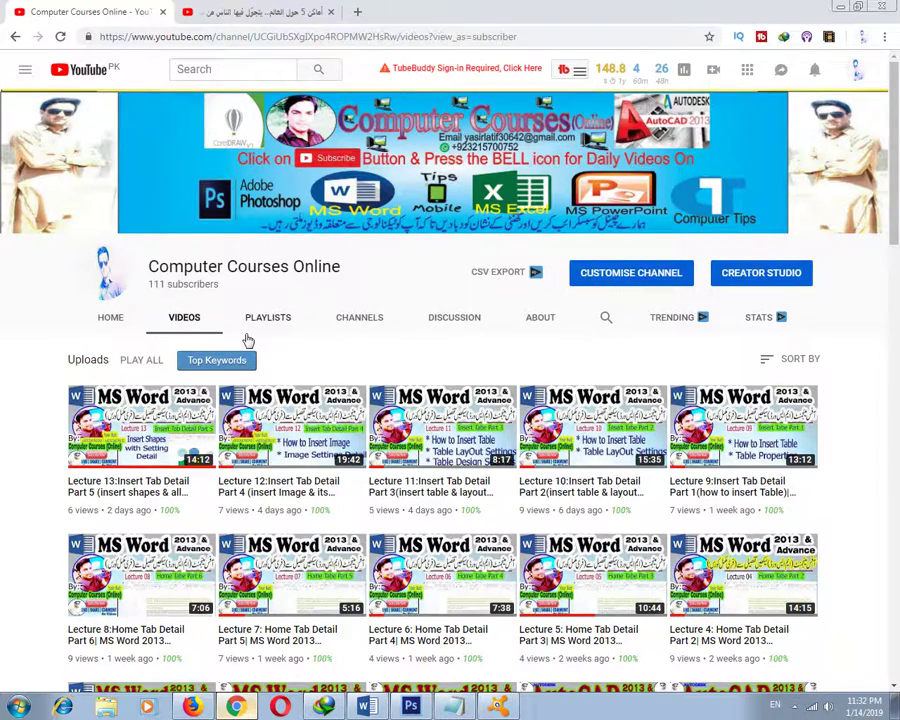
scroll(260, 360, down, 5)
scroll(290, 390, down, 2)
scroll(322, 420, up, 3)
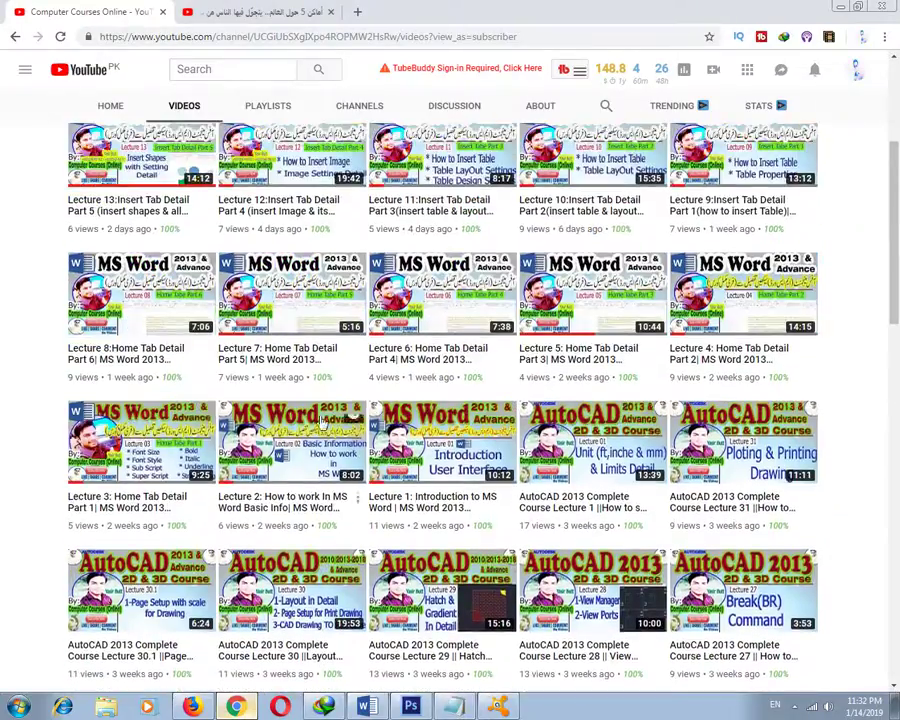
scroll(321, 420, down, 5)
scroll(310, 415, down, 5)
scroll(300, 410, down, 4)
scroll(281, 403, up, 4)
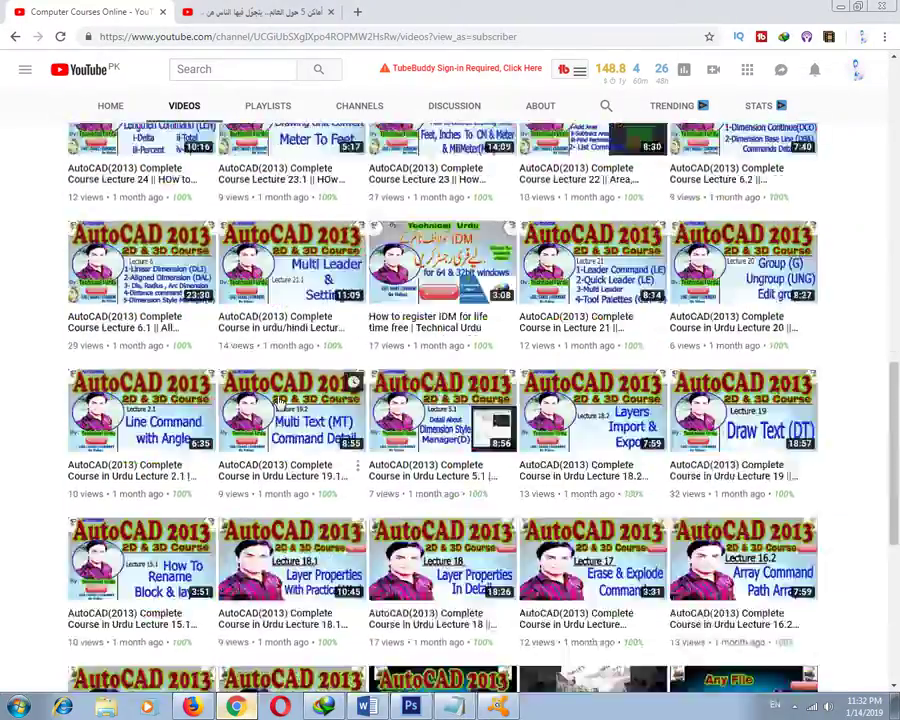
scroll(280, 399, up, 8)
scroll(285, 390, up, 8)
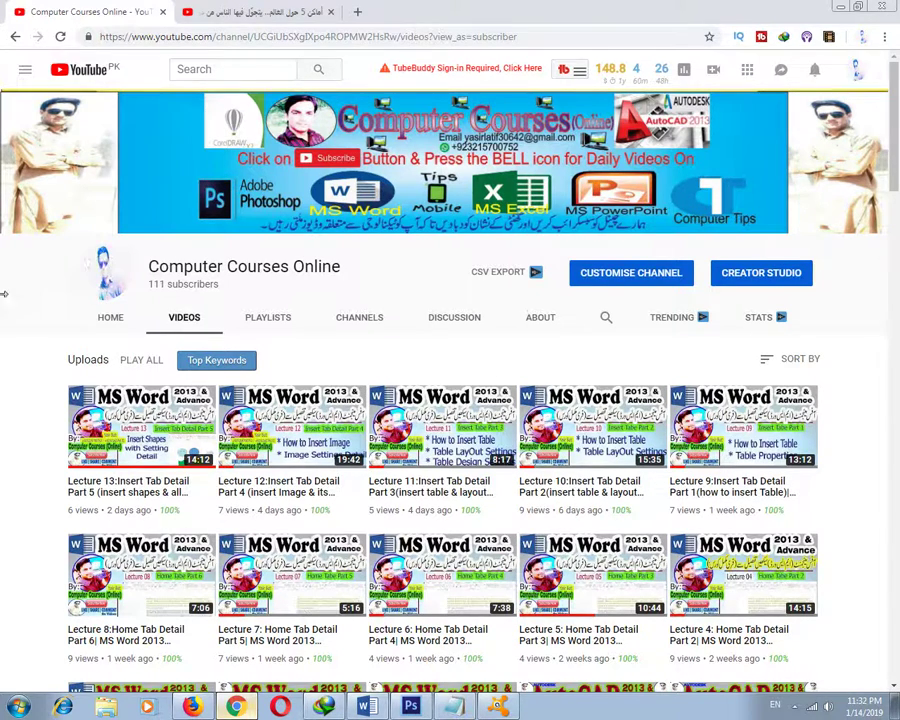
mouse_move(590, 220)
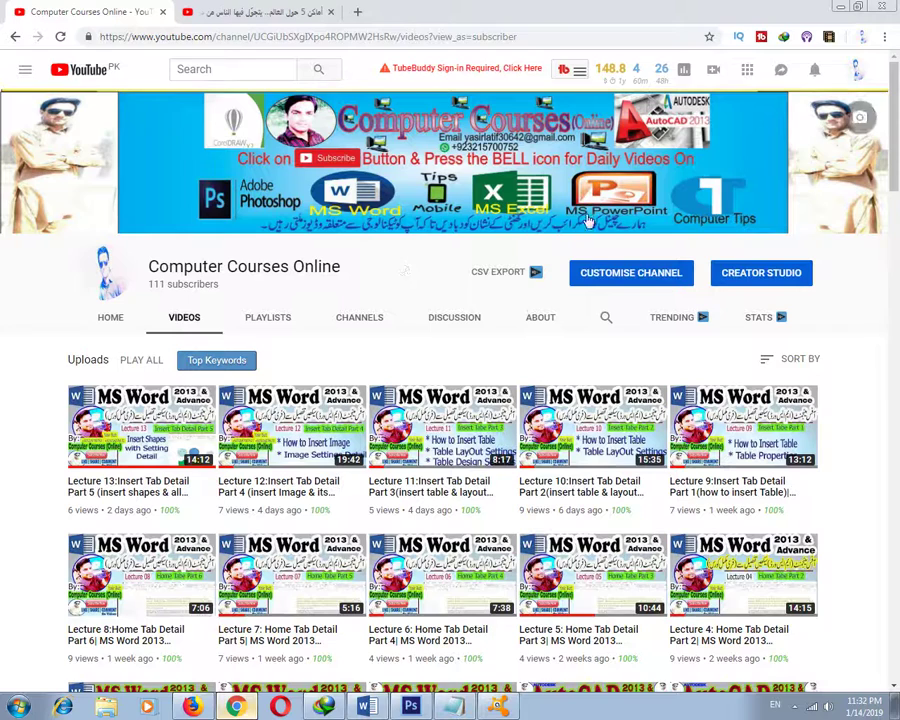
Minimize Chrome, launch Word 2013, dismiss the Avast alert and start a blank document
click(840, 10)
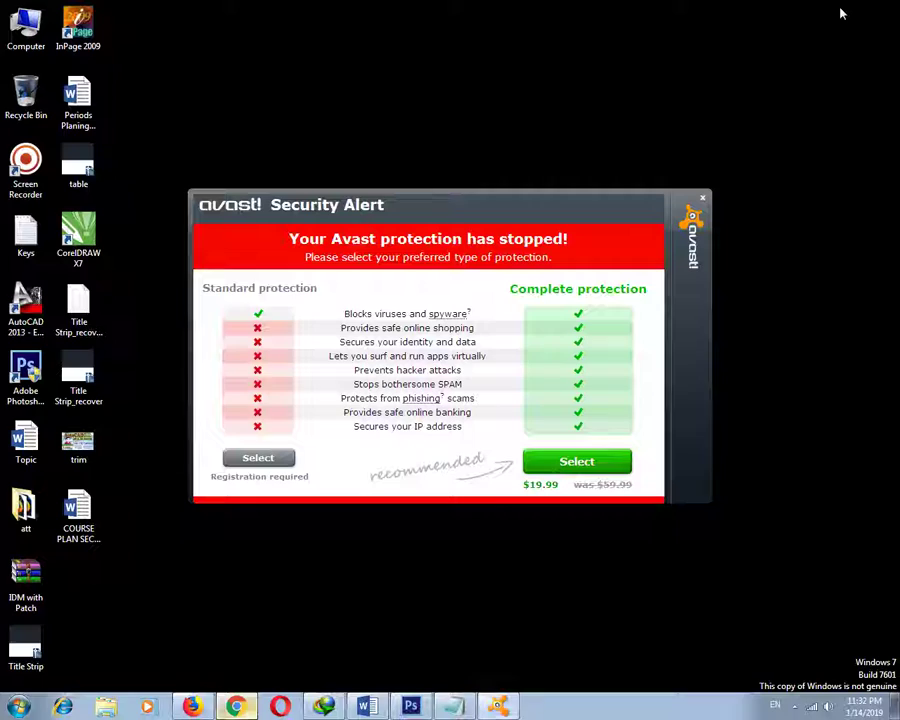
key(super+r)
key(Return)
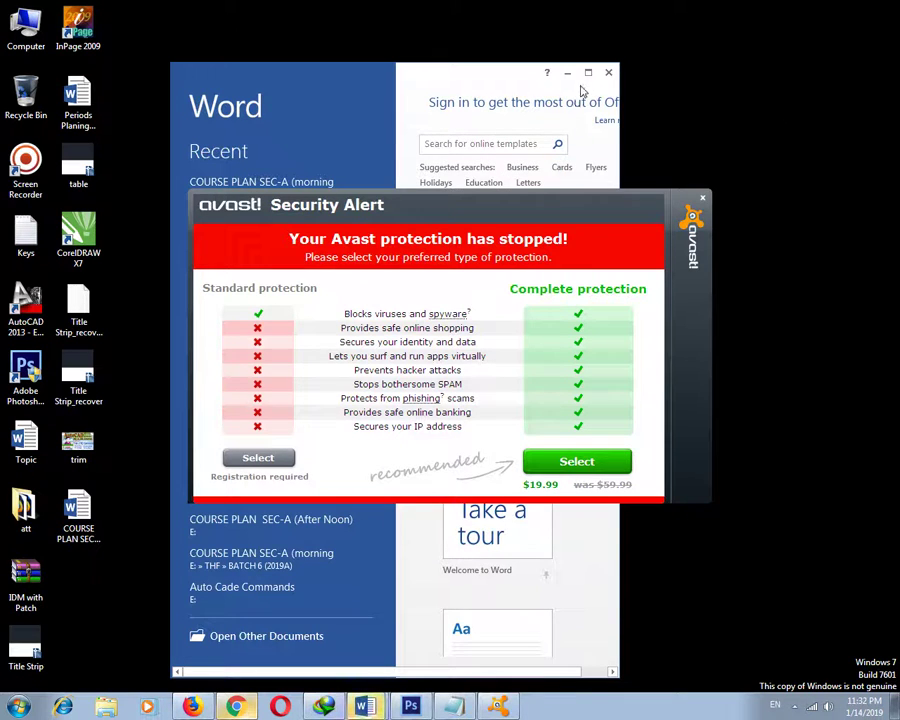
click(704, 203)
click(588, 72)
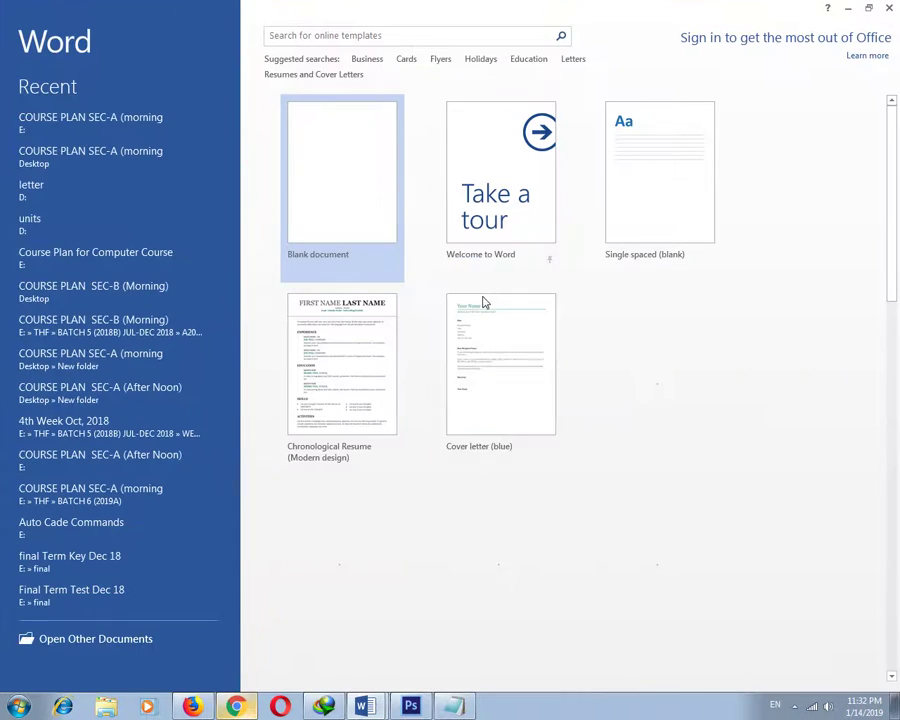
click(374, 203)
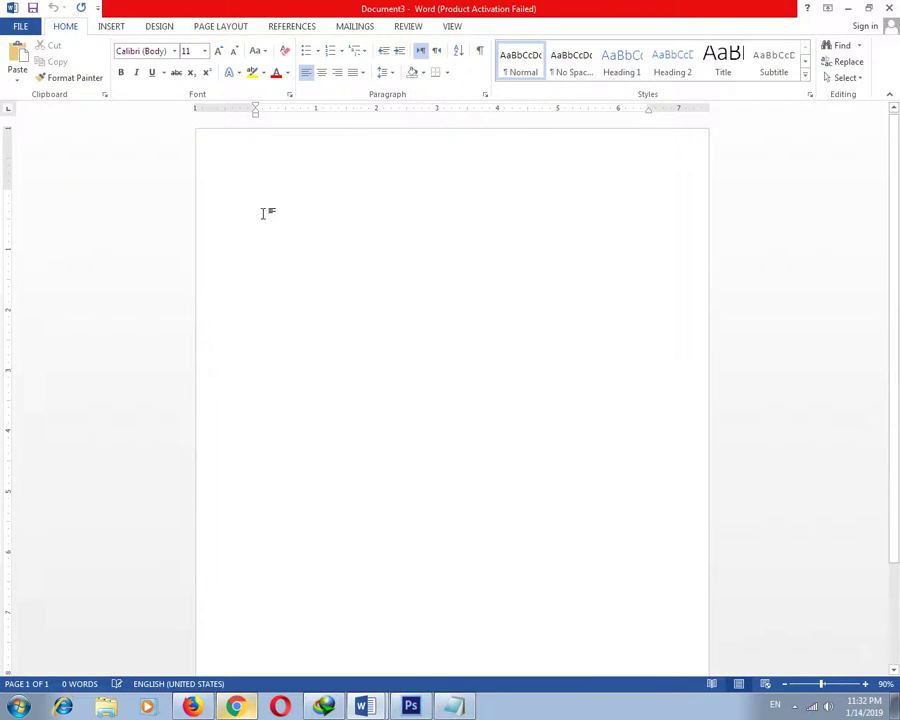
Show the Insert ribbon's Shapes gallery
click(108, 27)
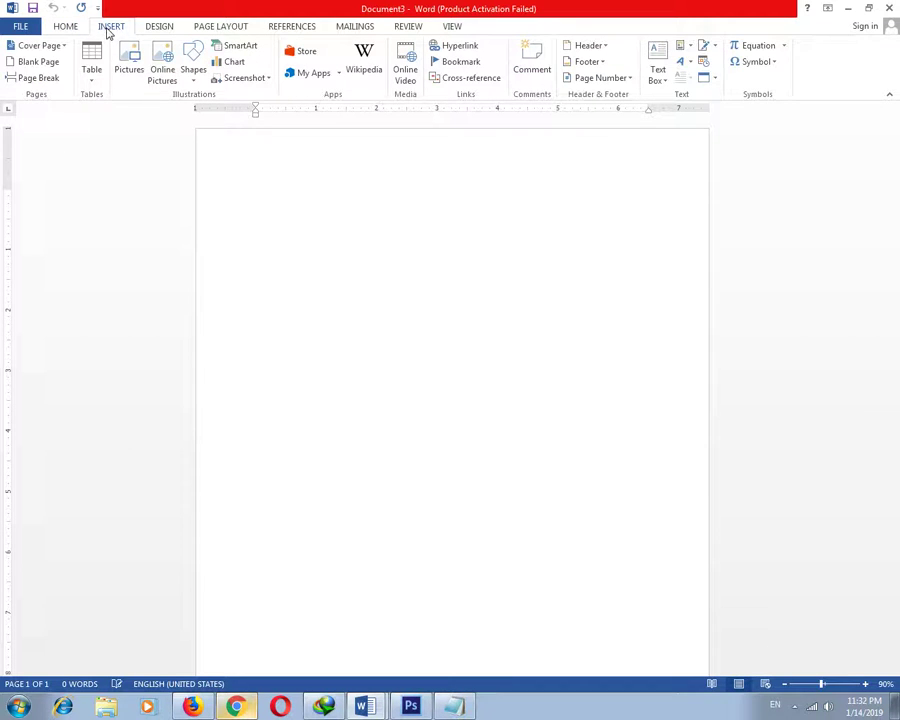
click(95, 84)
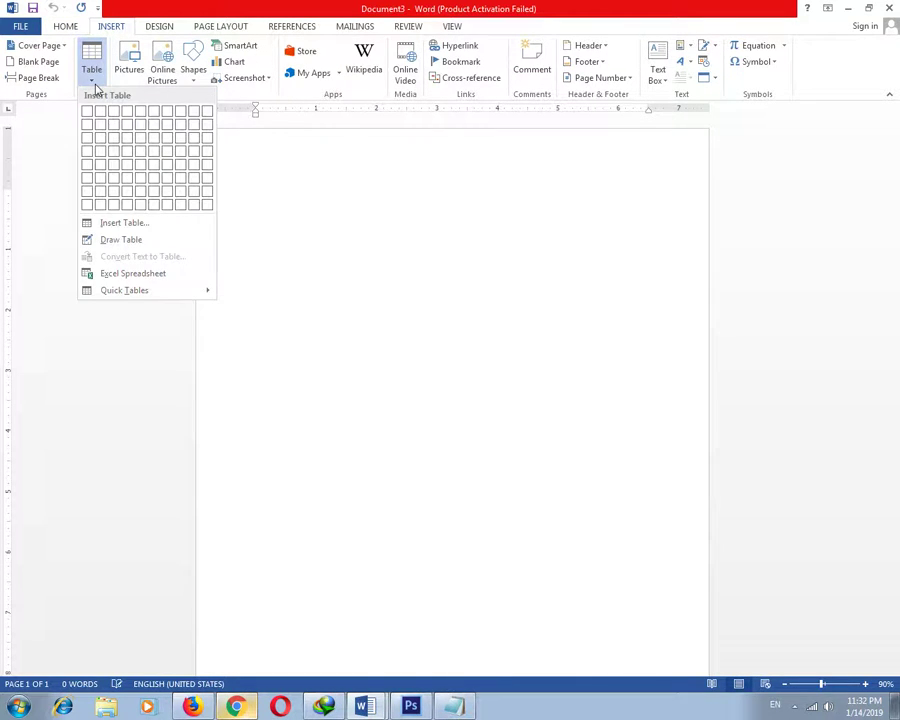
click(796, 706)
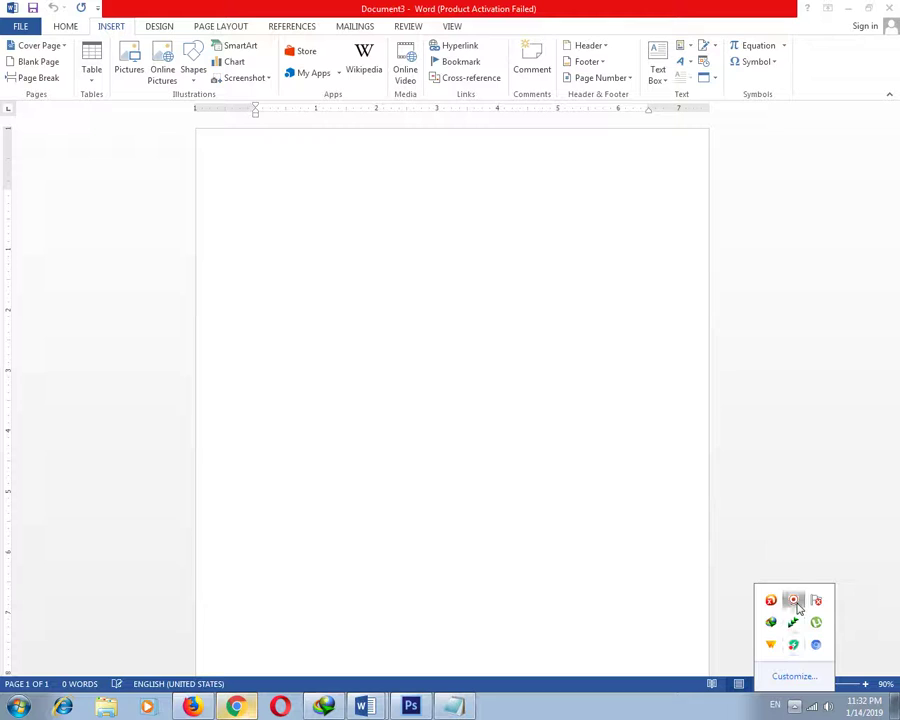
click(845, 651)
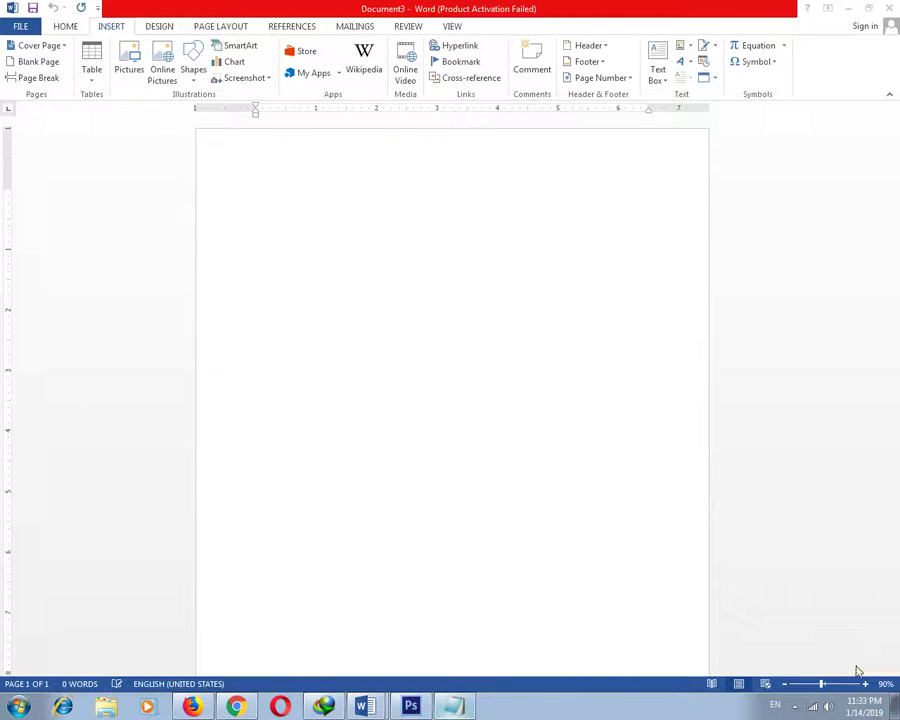
click(184, 43)
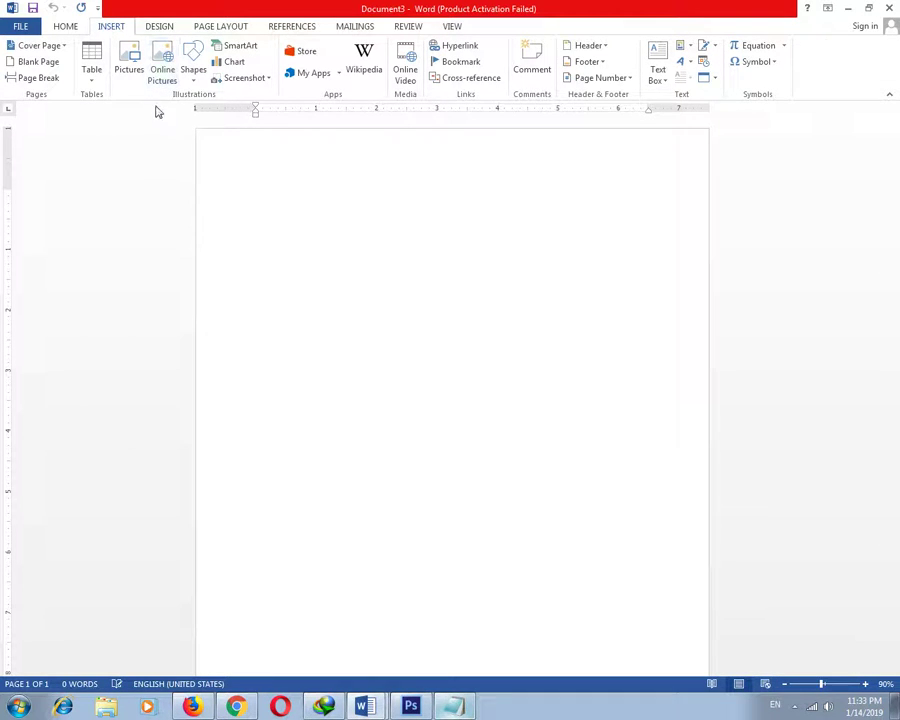
click(192, 80)
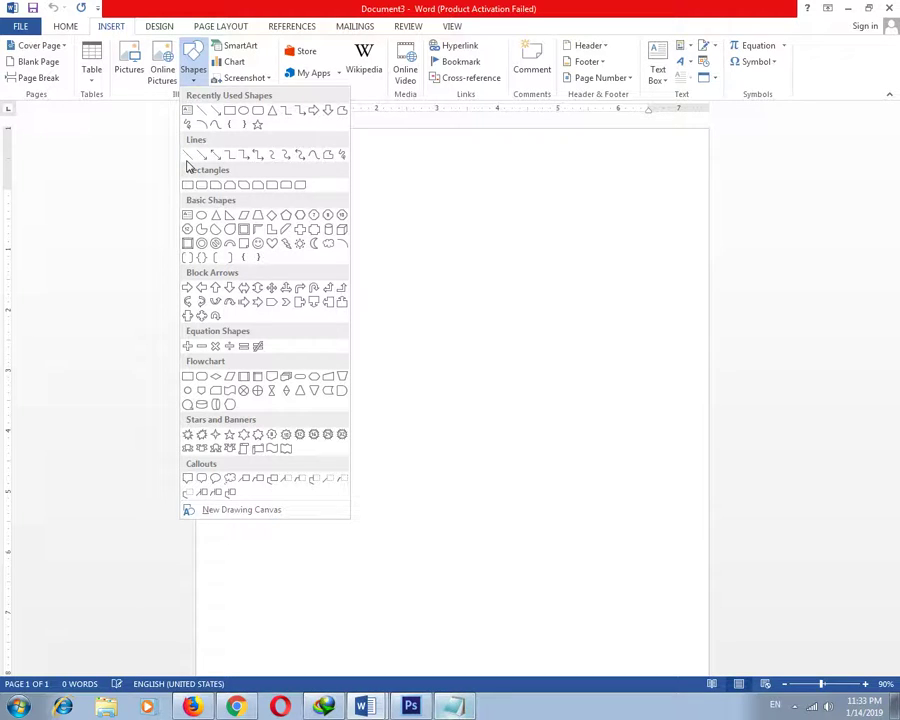
Draw a vertical line down the page and apply a dark heavy line style
click(187, 155)
drag(378, 226, 379, 518)
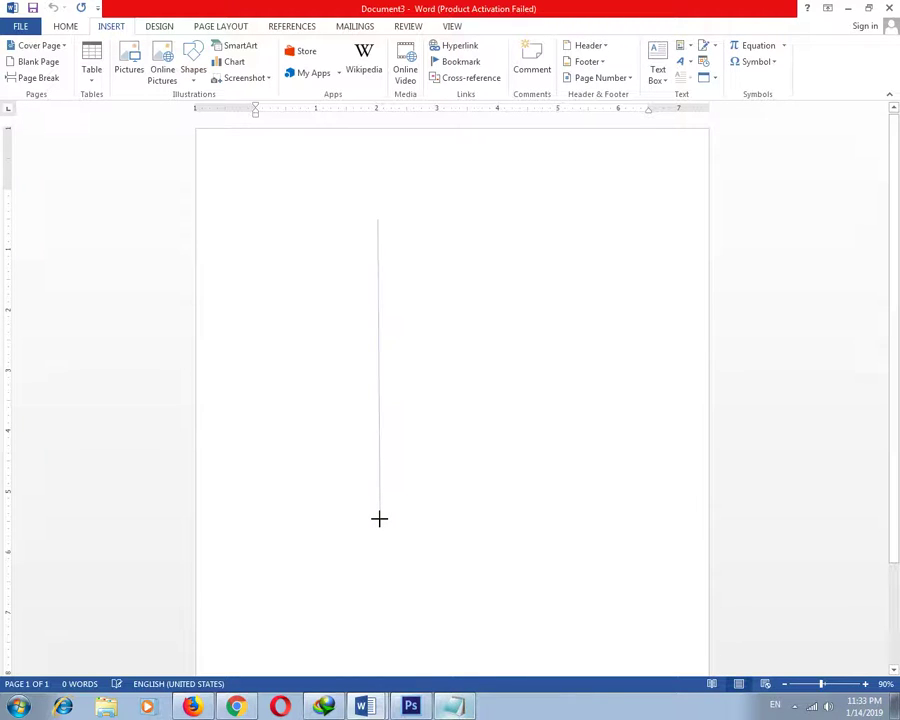
drag(379, 518, 380, 518)
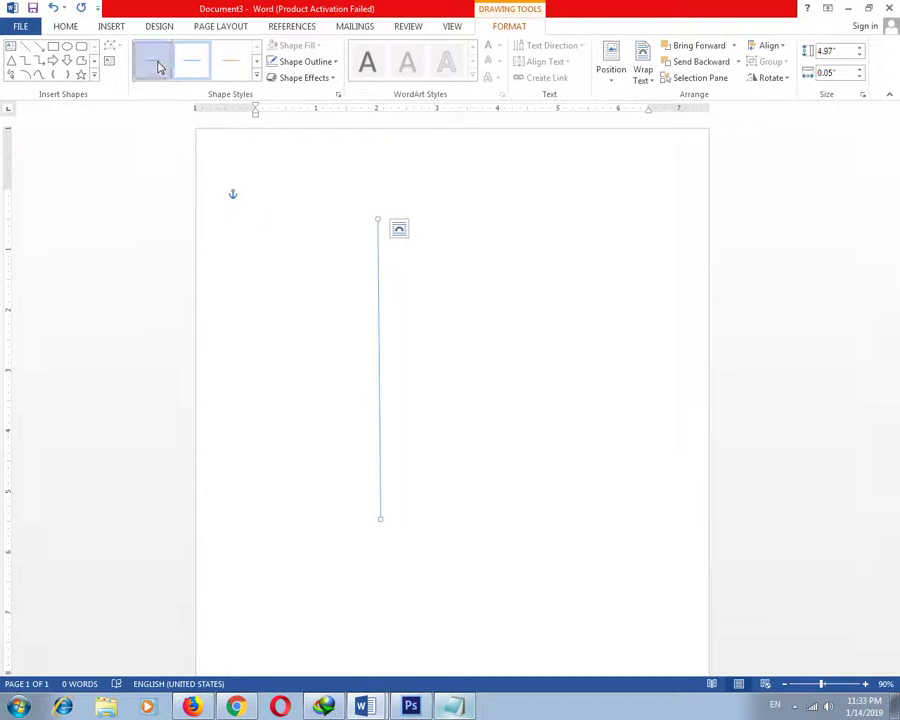
click(256, 77)
click(215, 116)
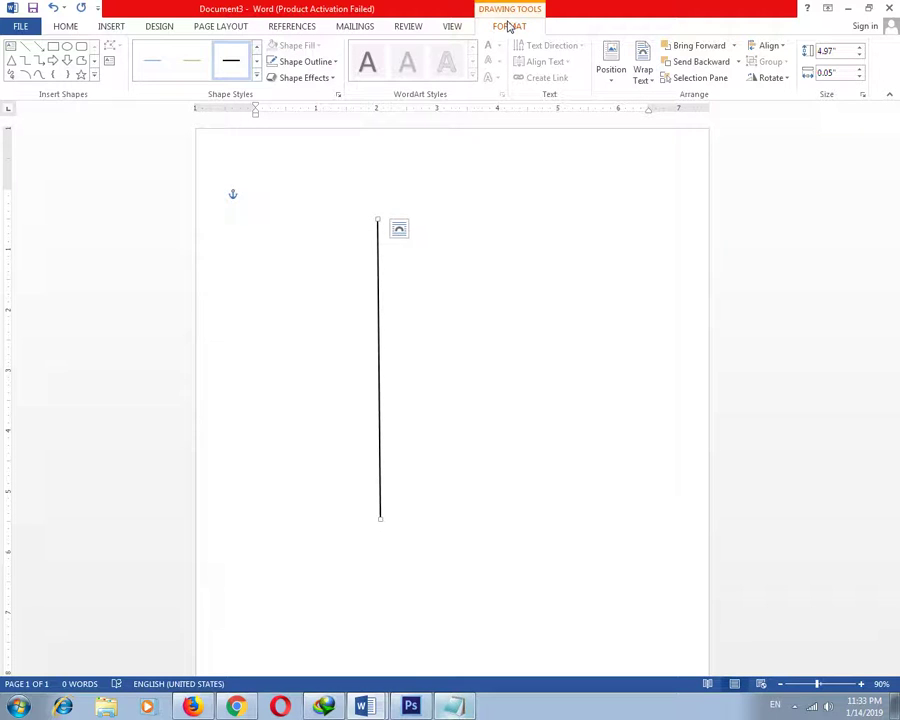
Set the line's outline weight to 3 pt and give it arrowhead ends
click(310, 62)
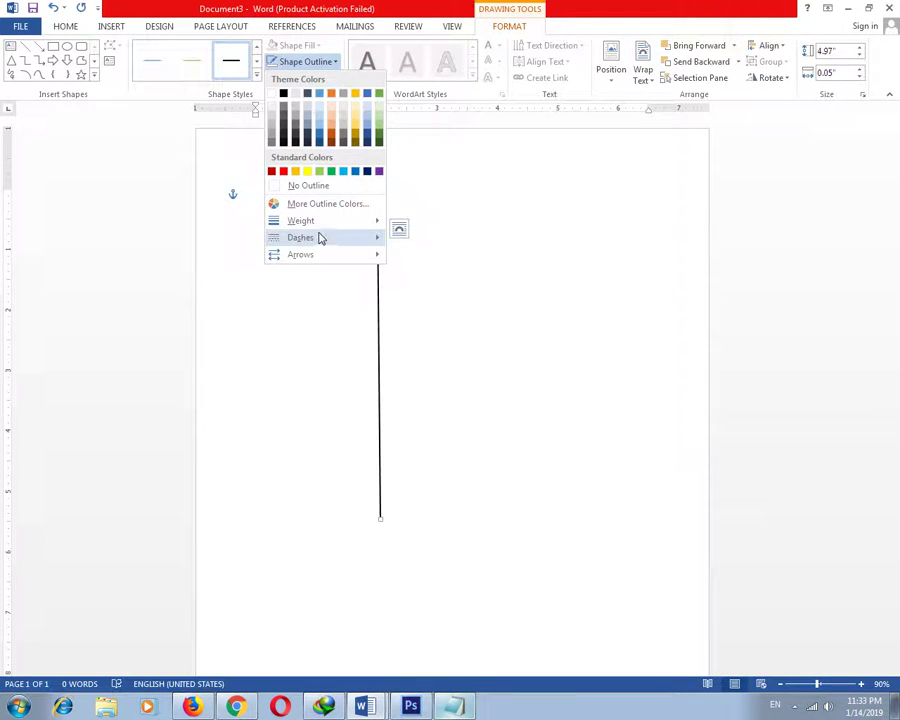
mouse_move(301, 221)
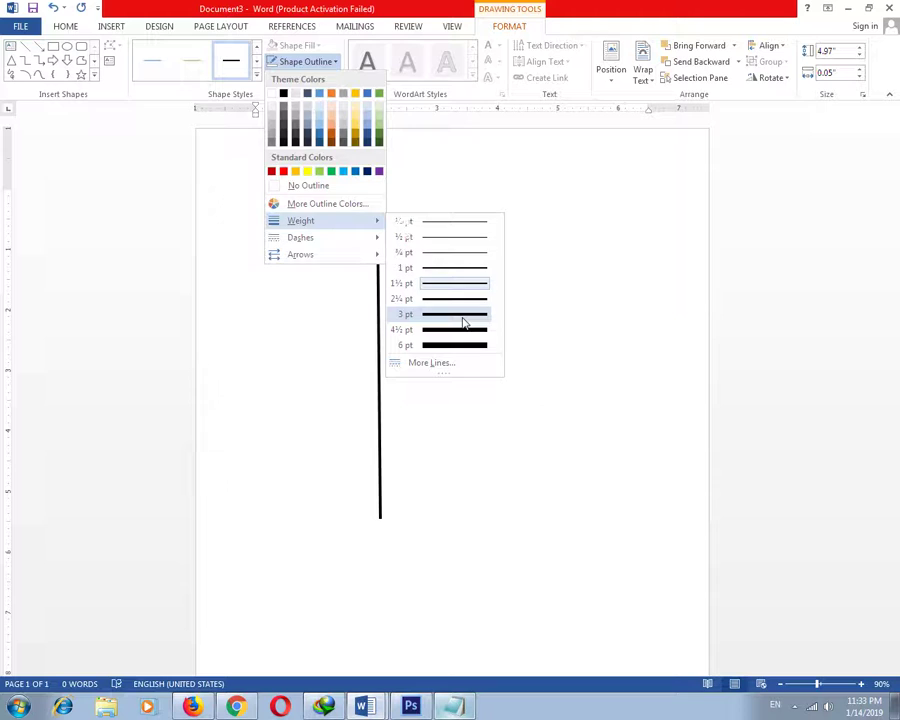
click(463, 316)
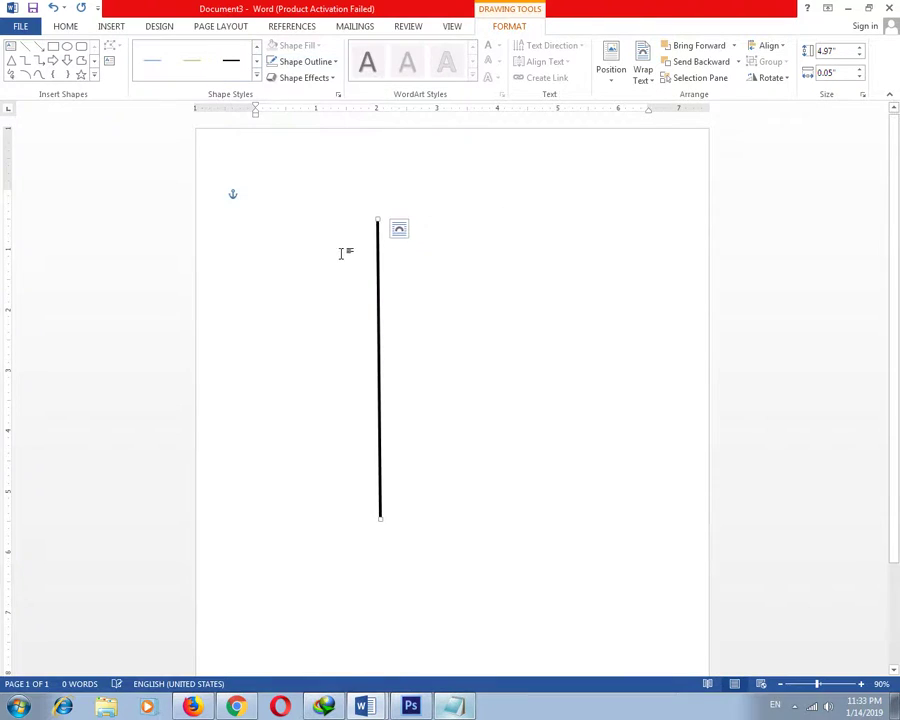
click(308, 62)
mouse_move(300, 254)
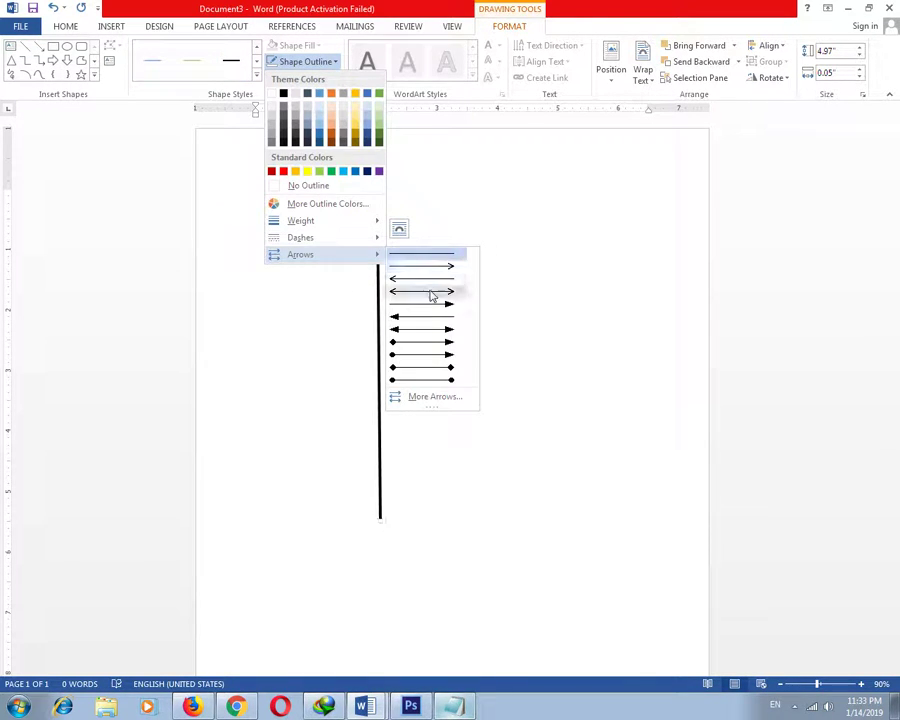
click(436, 349)
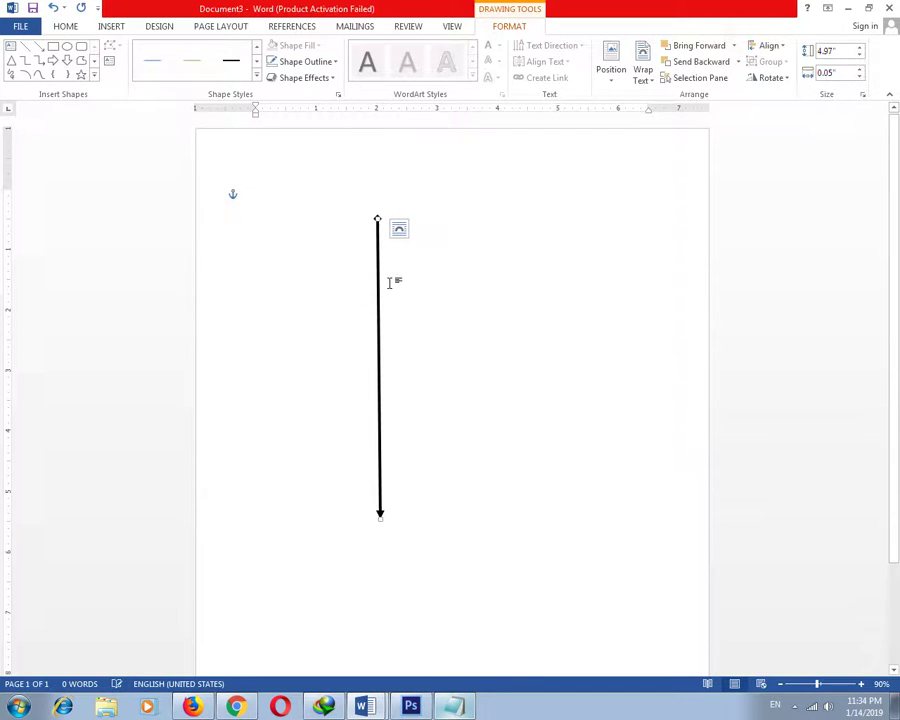
click(111, 27)
Draw a rectangle against the top of the pole and fill it yellow
click(196, 76)
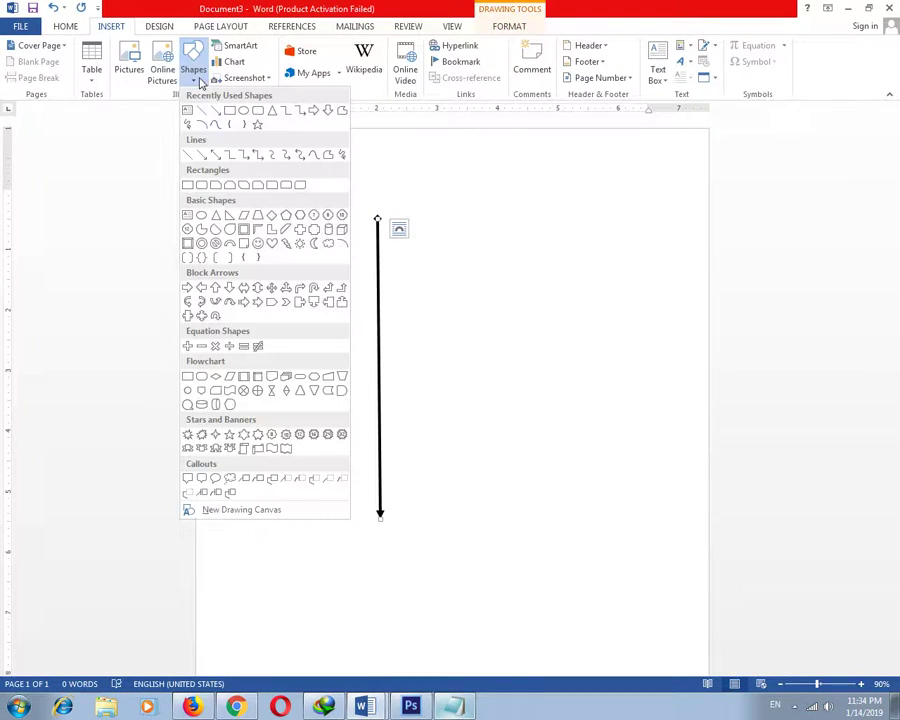
click(243, 125)
drag(412, 185, 450, 273)
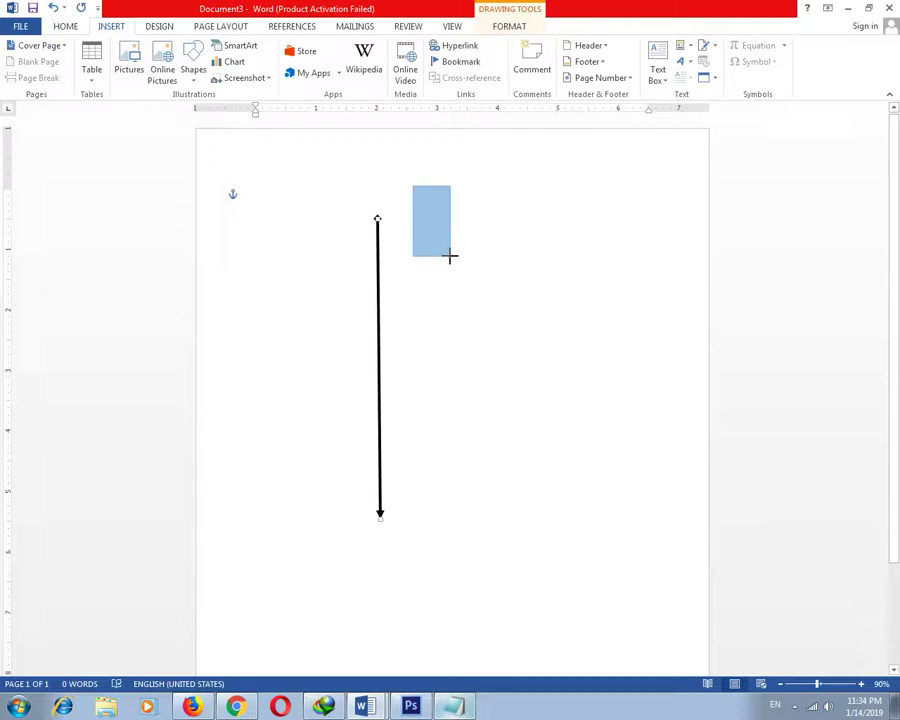
mouse_move(450, 273)
mouse_down()
mouse_move(442, 260)
mouse_move(381, 261)
mouse_up()
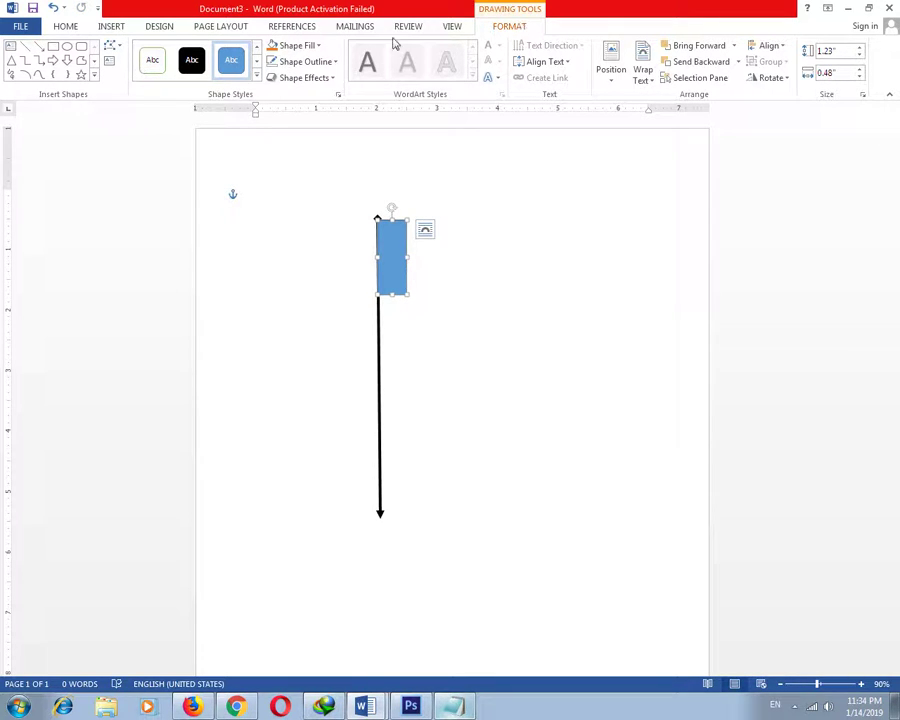
click(300, 46)
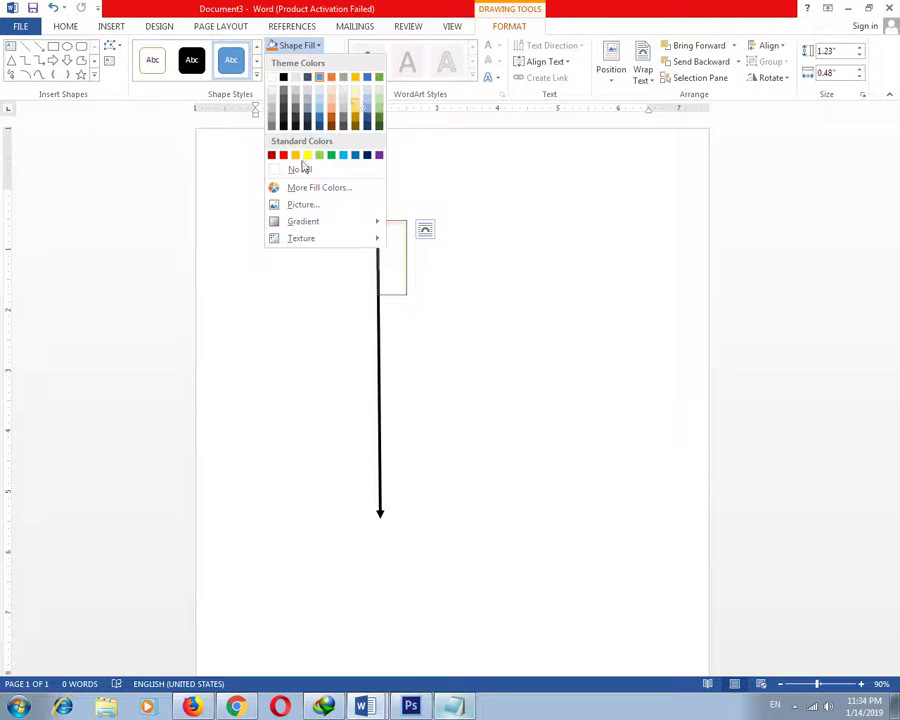
click(307, 155)
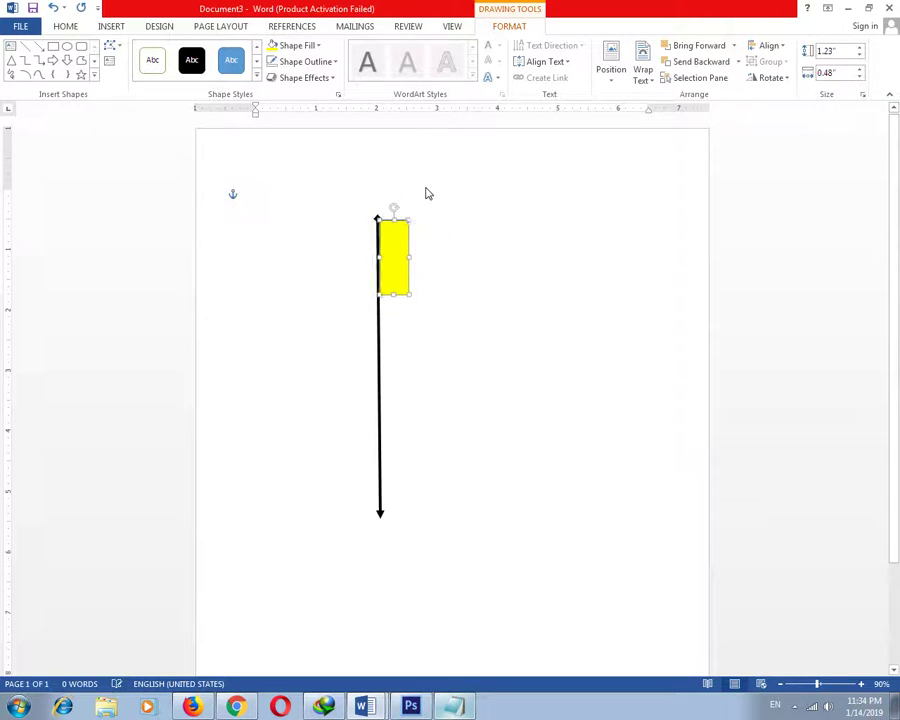
click(442, 257)
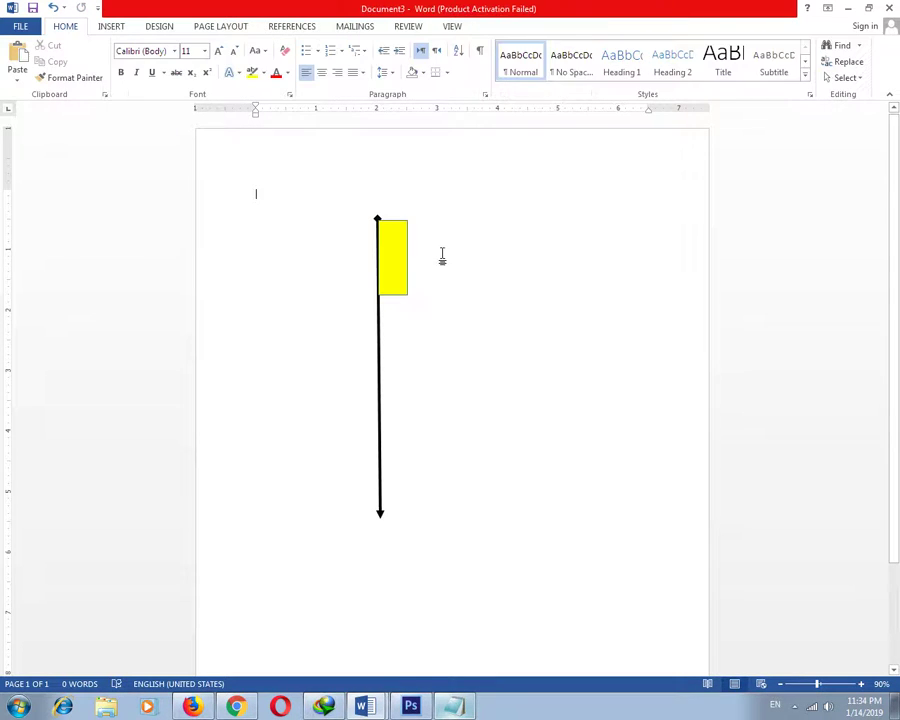
Draw a wave shape to the right of the yellow band
click(398, 263)
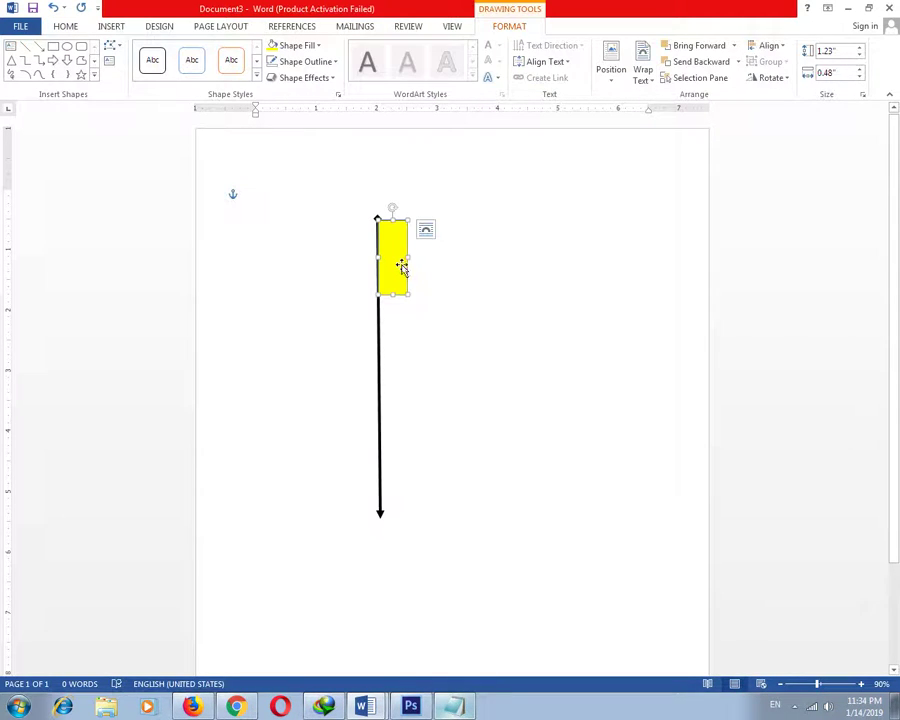
click(111, 27)
click(193, 70)
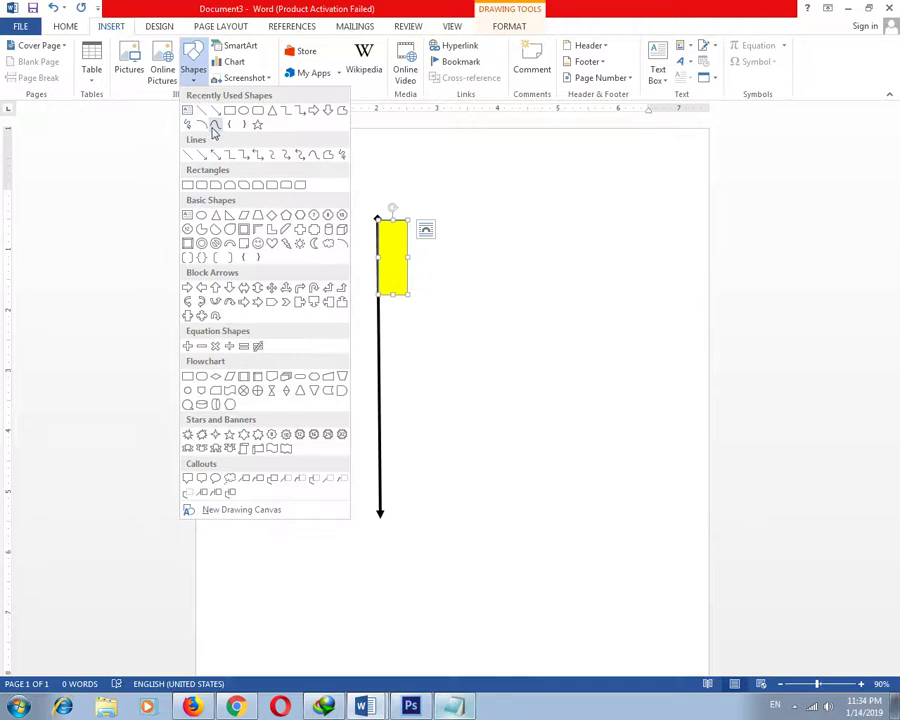
click(230, 390)
drag(448, 229, 567, 336)
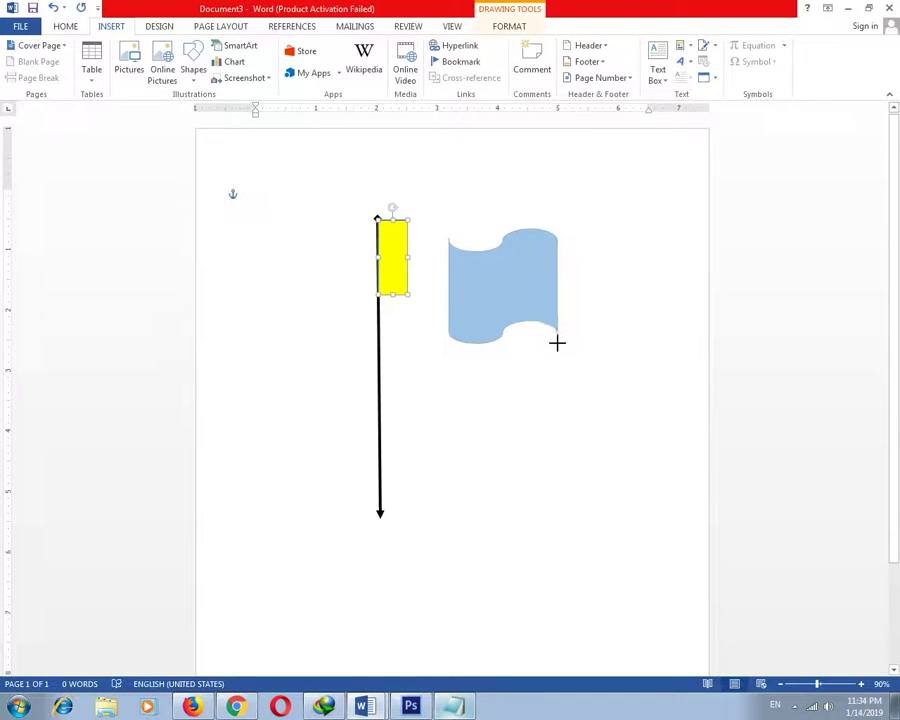
Drag and nudge the wave until it sits flush against the yellow band
drag(480, 268, 444, 254)
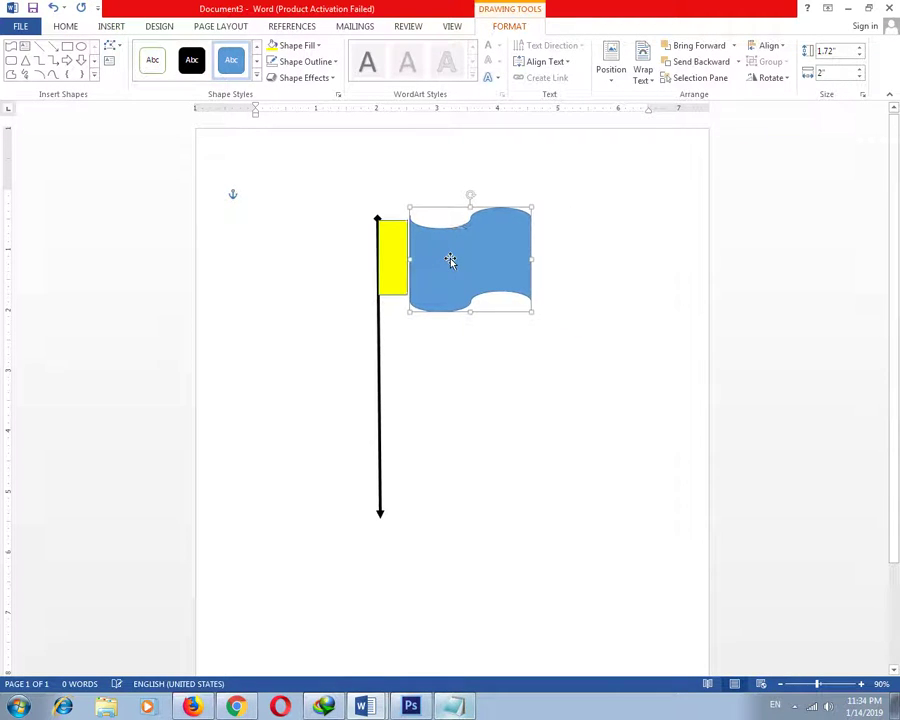
drag(450, 260, 451, 262)
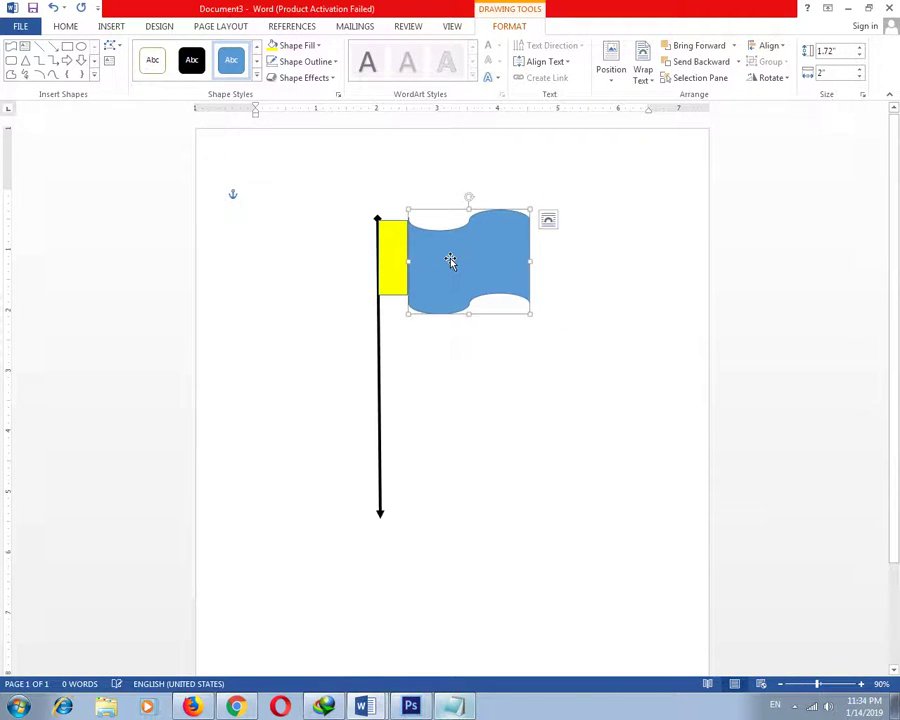
click(469, 328)
click(460, 298)
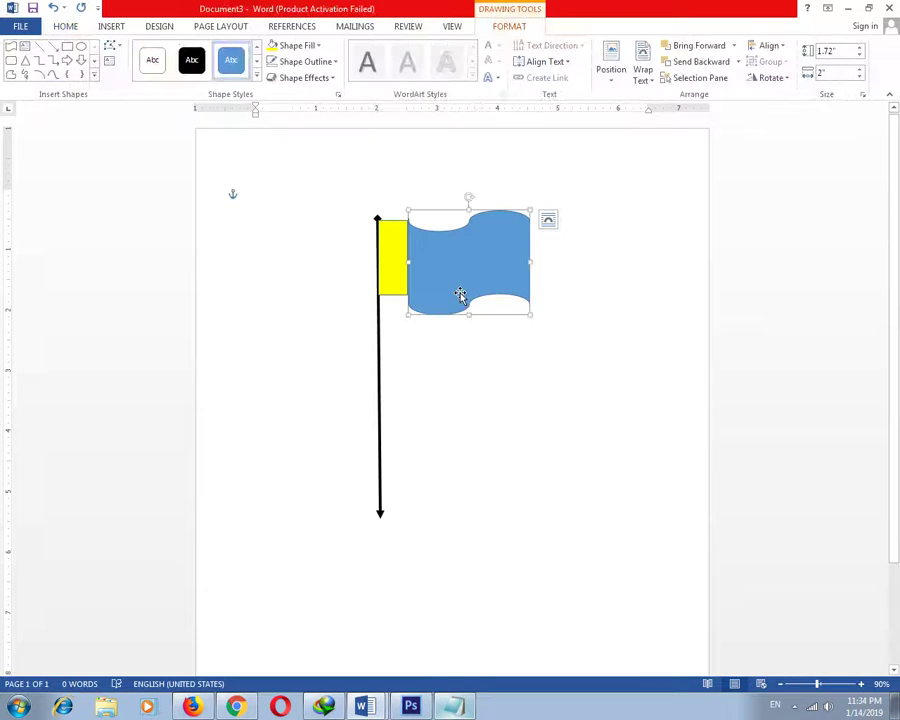
click(483, 375)
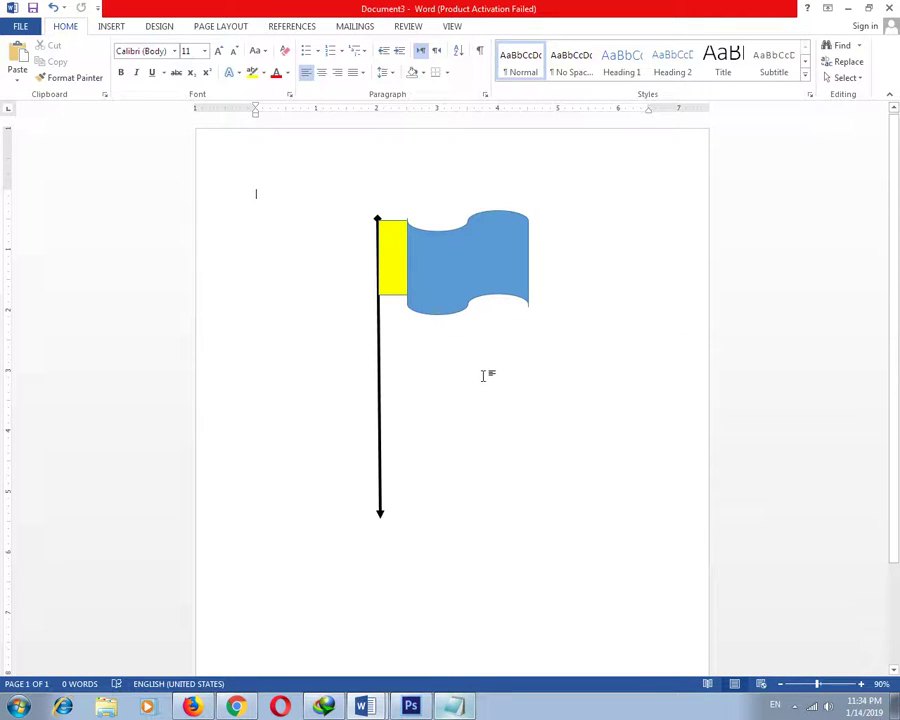
click(460, 289)
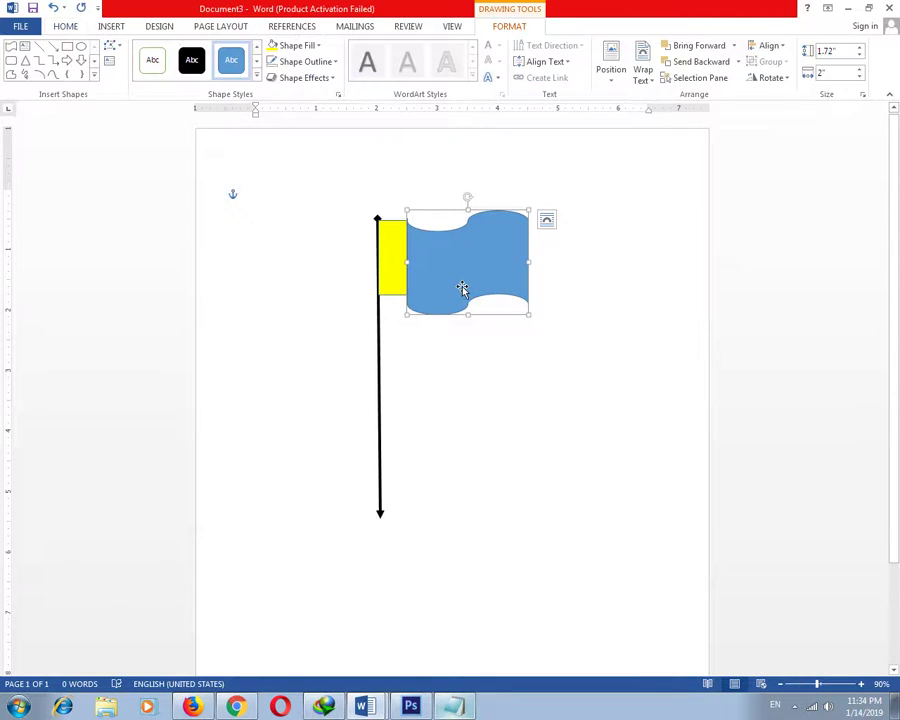
Fill the wave green, then give the wave and yellow band a 2¼ pt outline
click(319, 46)
click(330, 154)
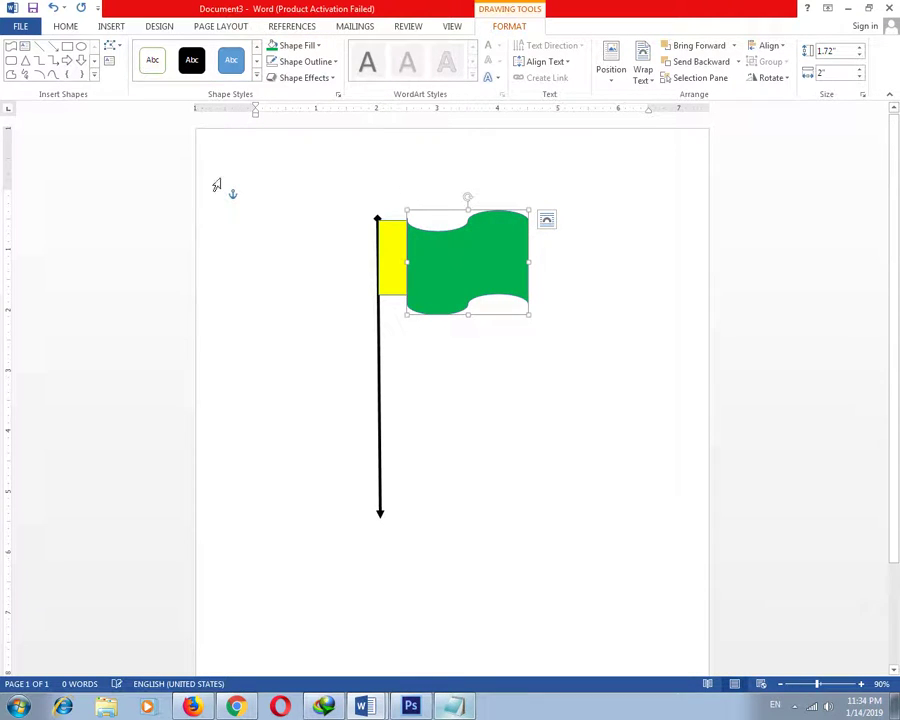
click(111, 26)
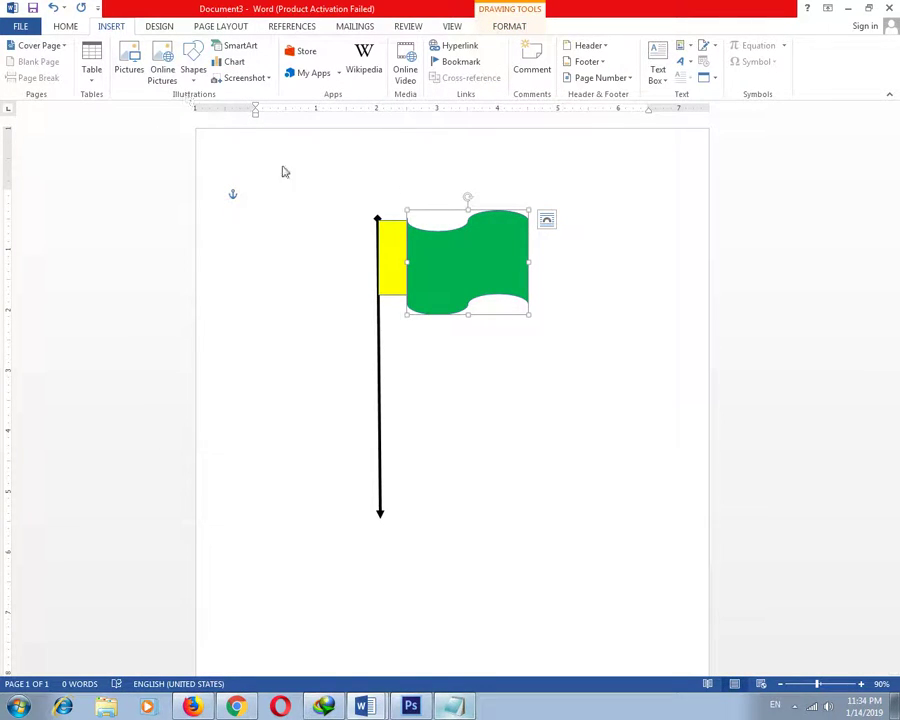
shift+click(392, 250)
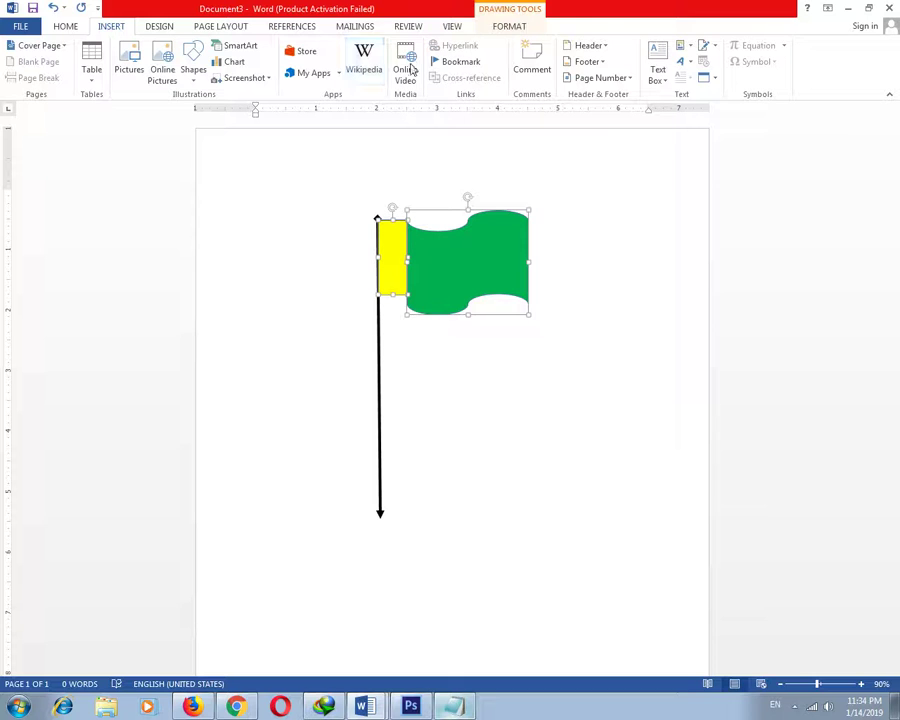
click(500, 27)
click(300, 61)
mouse_move(301, 220)
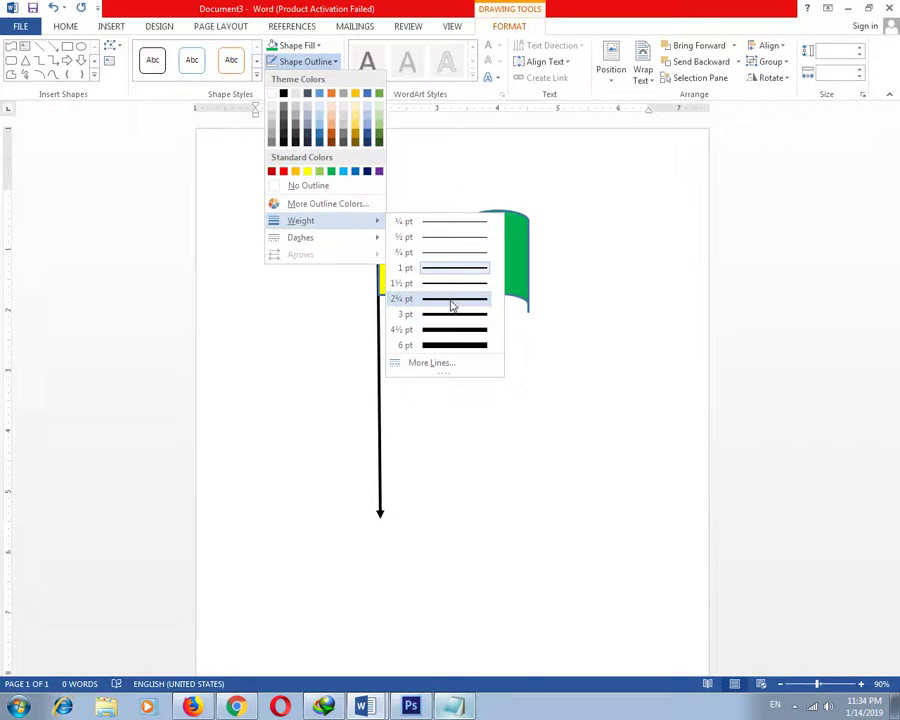
click(452, 298)
click(596, 184)
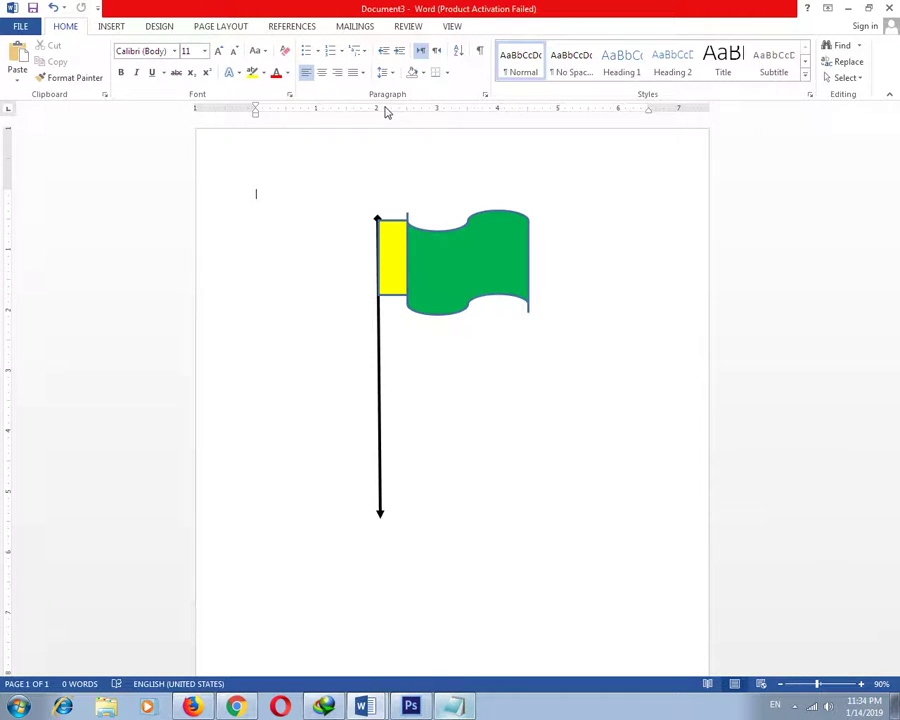
Draw a five-point star below the flag
click(108, 27)
click(193, 68)
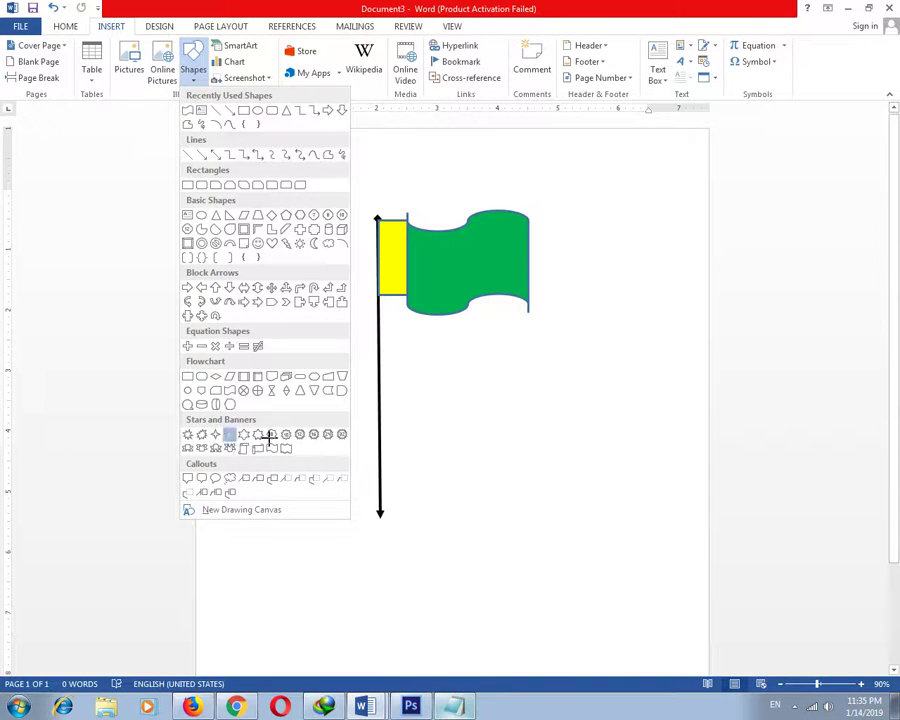
click(229, 434)
mouse_move(478, 402)
mouse_down()
mouse_move(541, 450)
mouse_move(514, 436)
mouse_up()
Draw a crescent moon, tilt and size it, then move it and the star onto the green wave
click(111, 26)
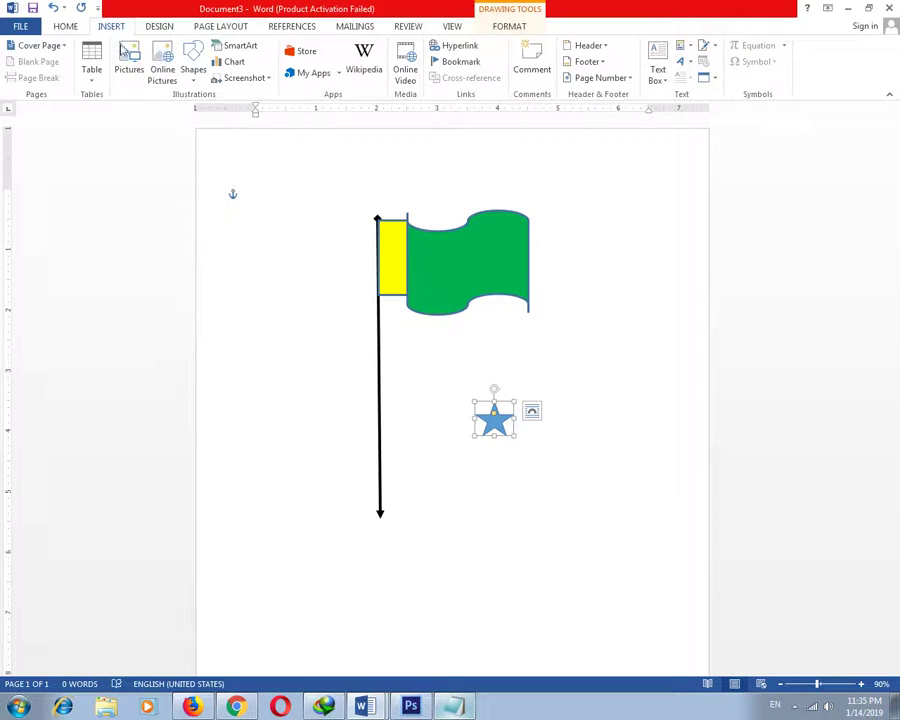
click(192, 80)
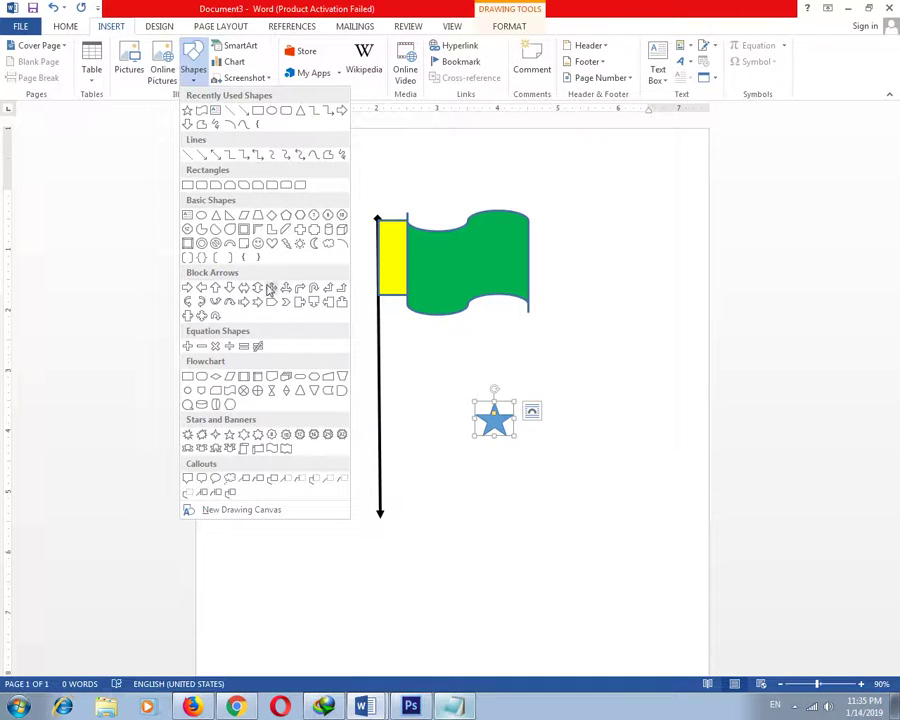
click(315, 243)
mouse_move(248, 313)
mouse_down()
mouse_move(292, 375)
mouse_move(273, 371)
mouse_up()
drag(260, 299, 238, 298)
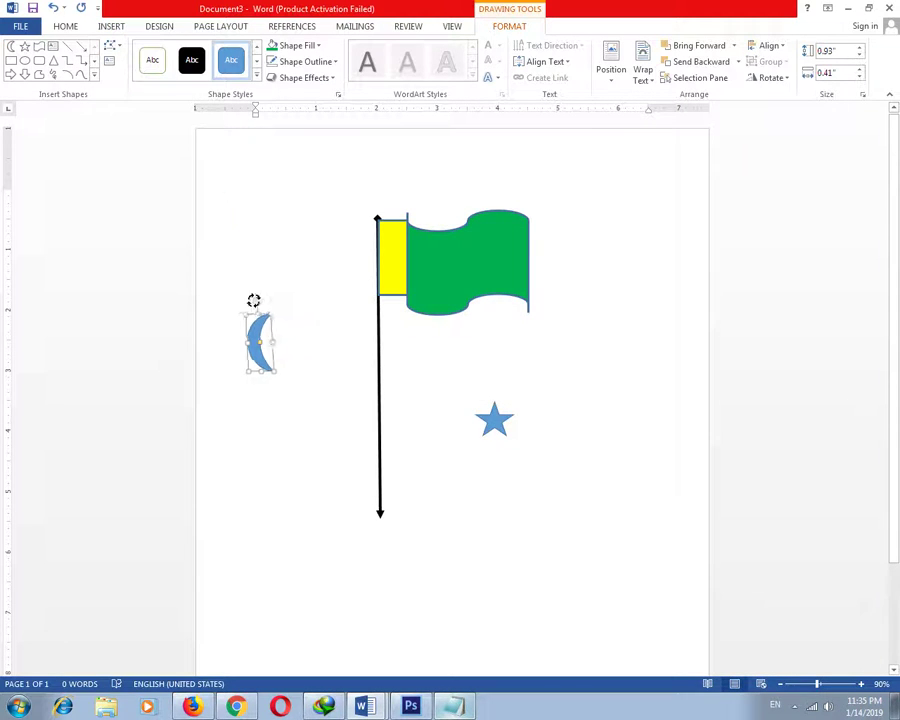
mouse_move(290, 363)
mouse_down()
mouse_move(302, 372)
mouse_move(266, 356)
mouse_move(442, 282)
mouse_up()
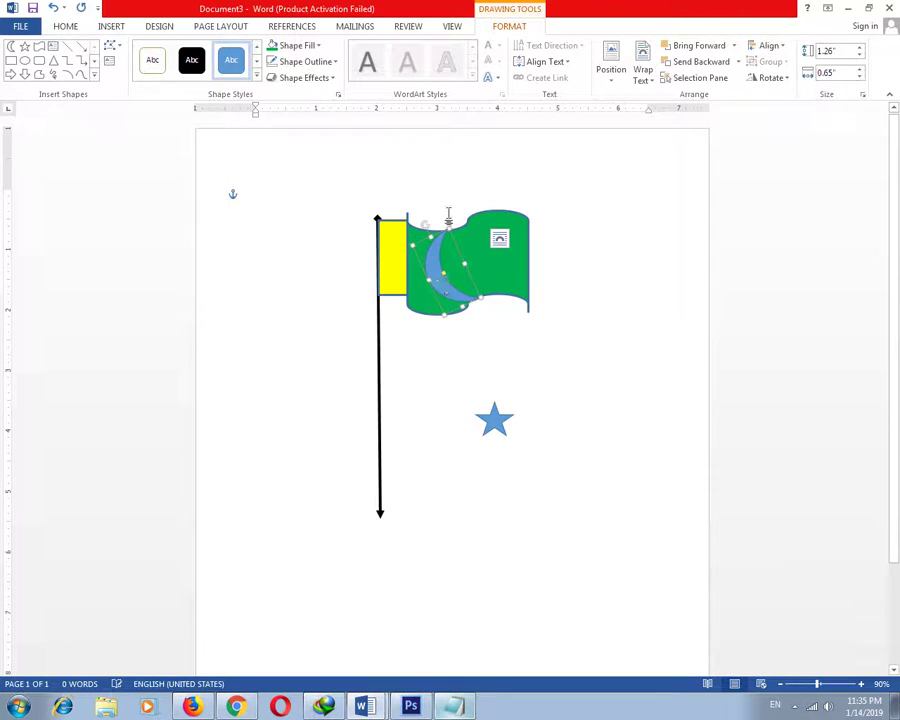
mouse_move(449, 228)
mouse_down()
mouse_move(430, 241)
mouse_move(438, 262)
mouse_up()
mouse_move(492, 420)
mouse_down()
mouse_move(478, 263)
mouse_move(465, 257)
mouse_up()
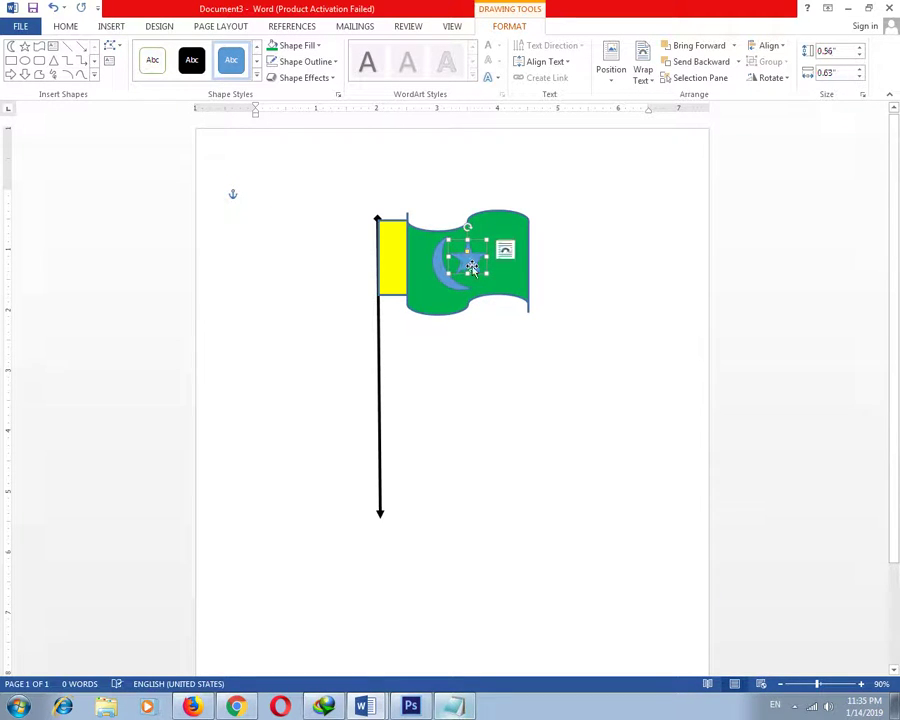
Select the crescent and star together and fill them yellow
shift+click(443, 270)
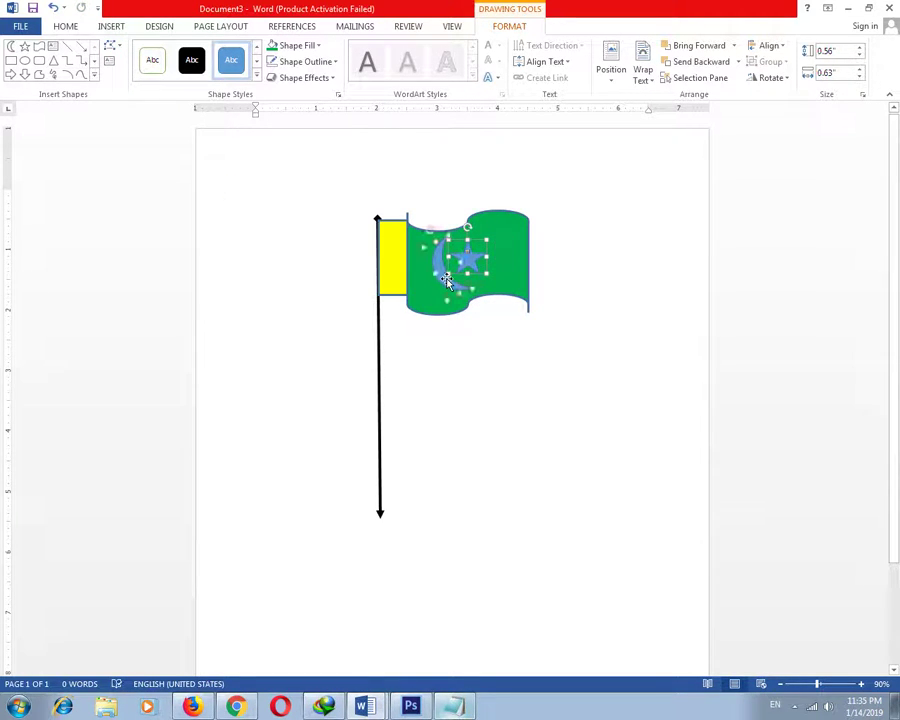
click(298, 46)
click(307, 155)
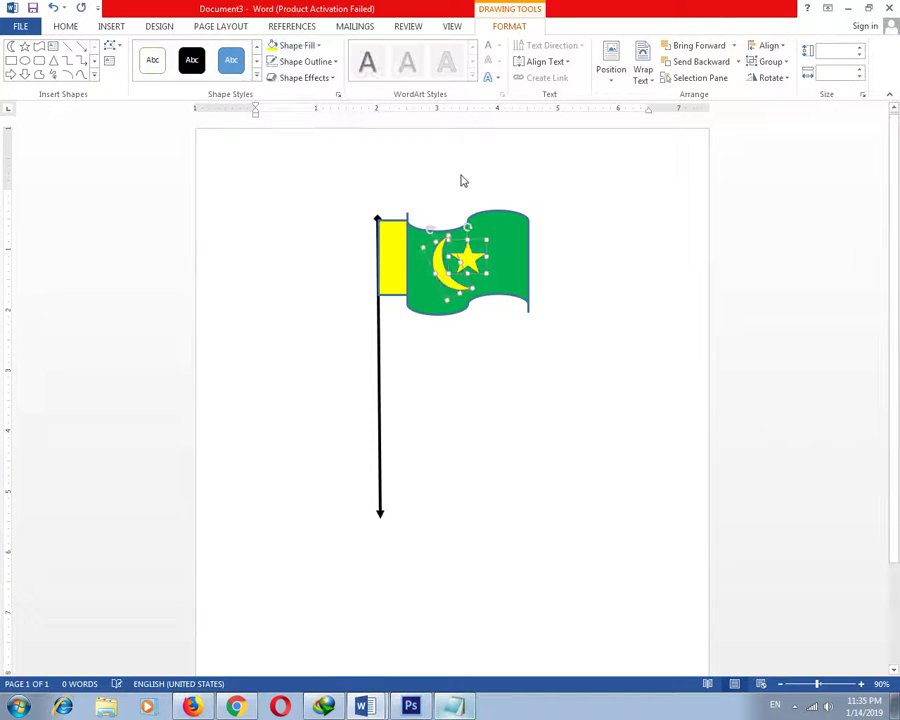
click(370, 262)
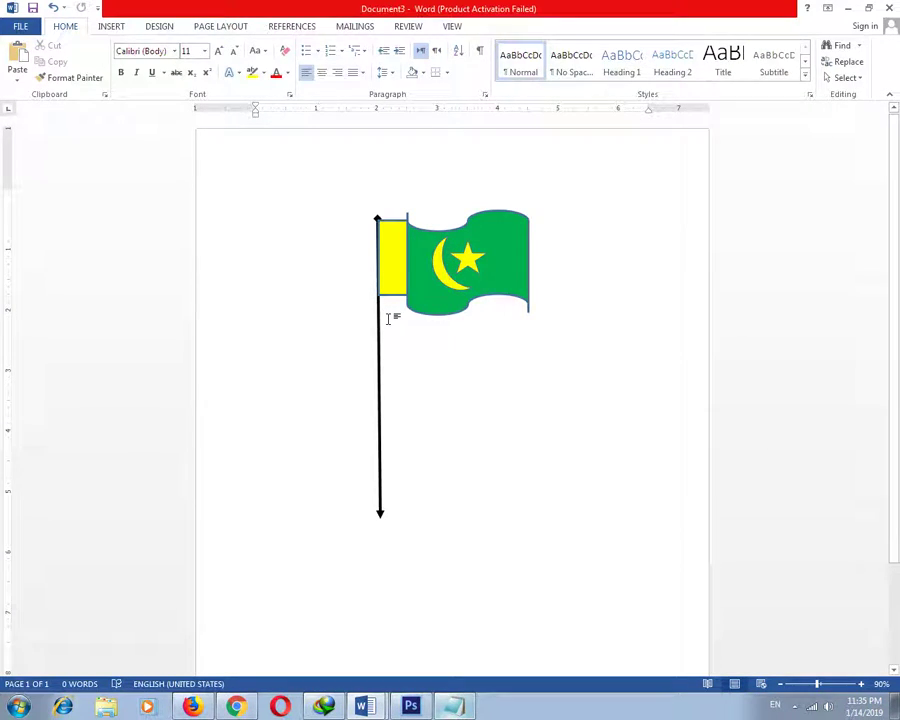
Briefly open Save As, then return to the document and the Shapes gallery
key(ctrl+s)
click(26, 22)
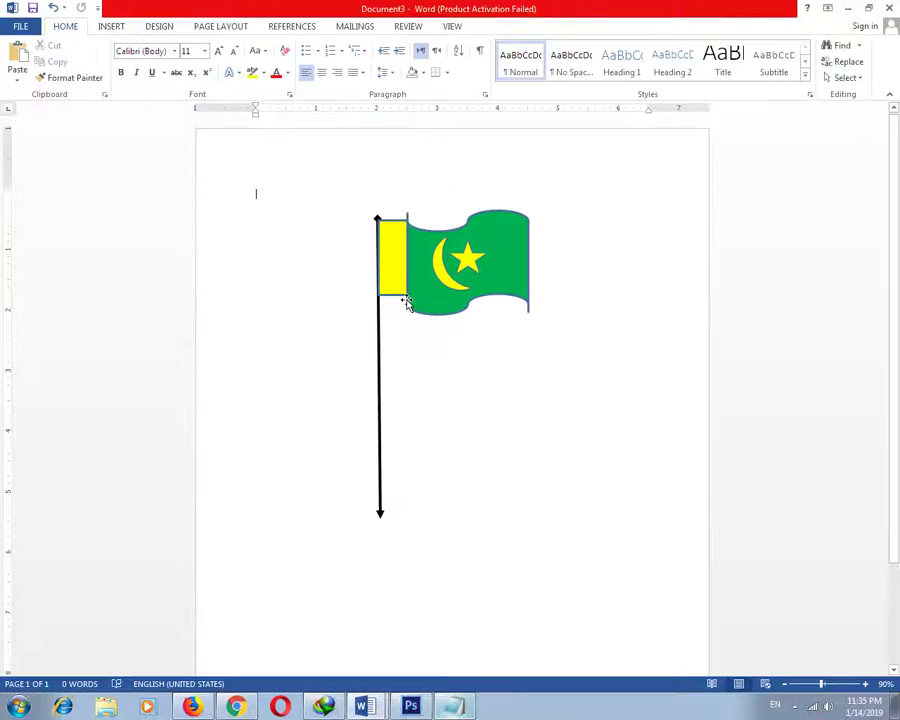
click(111, 26)
click(193, 72)
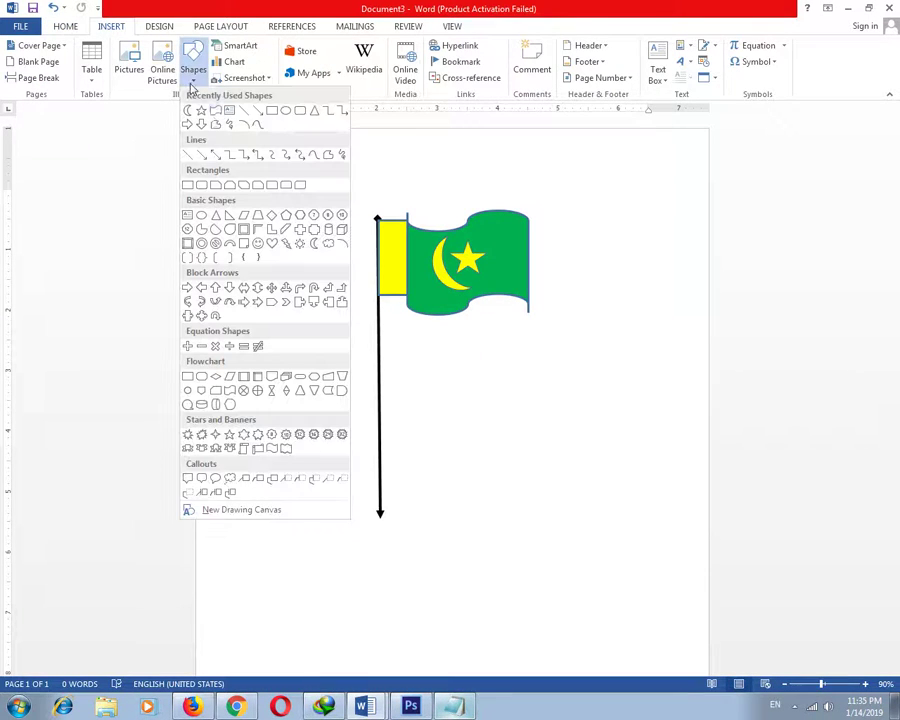
Draw a block at the pole's foot, give it a light grey stone texture, and copy it rightward
click(257, 112)
drag(348, 492, 414, 549)
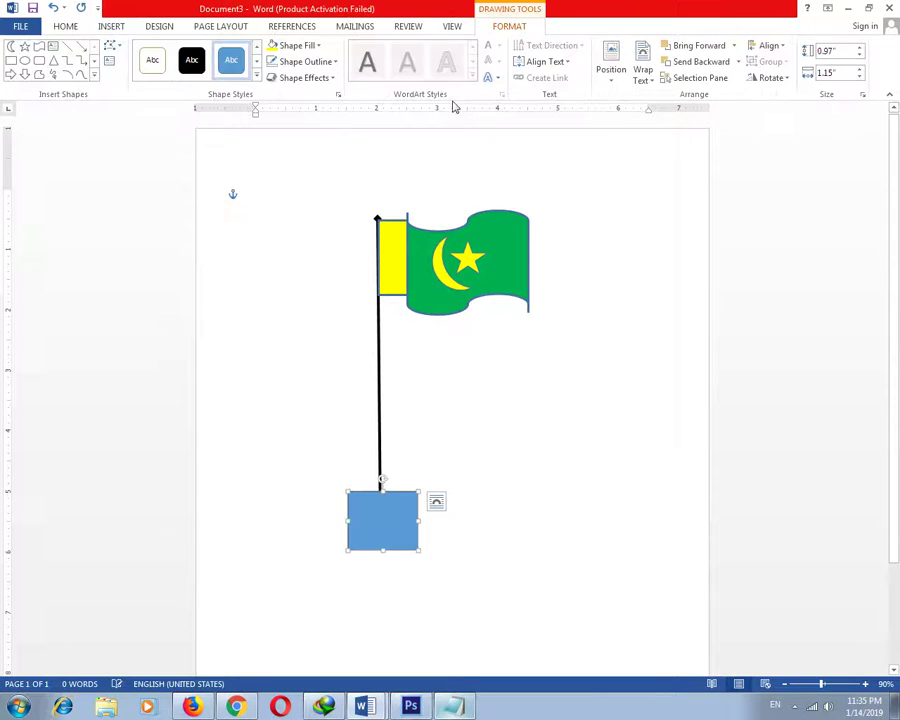
click(312, 45)
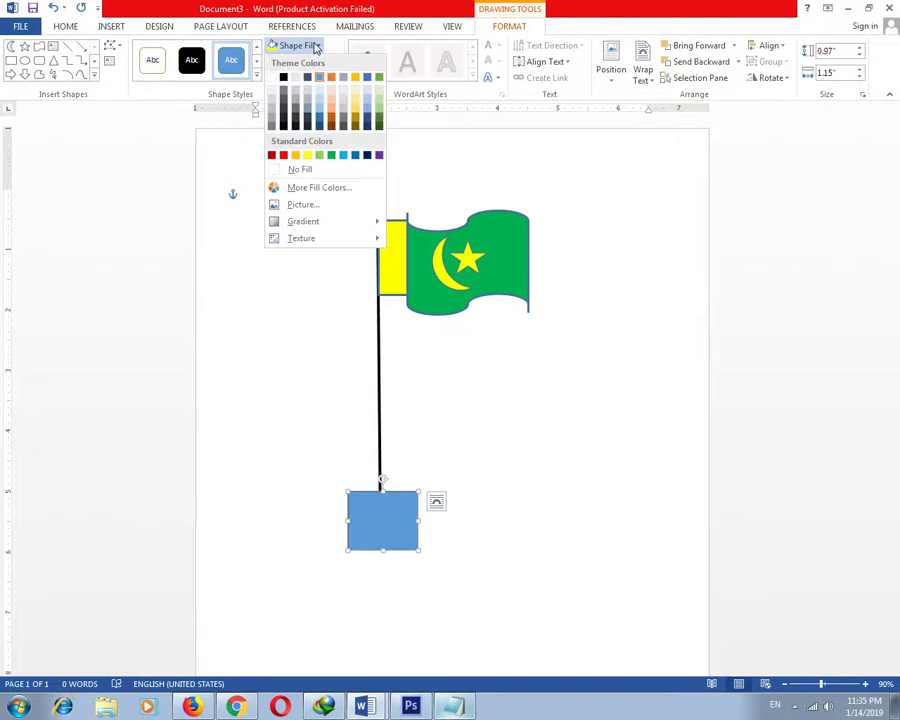
mouse_move(301, 238)
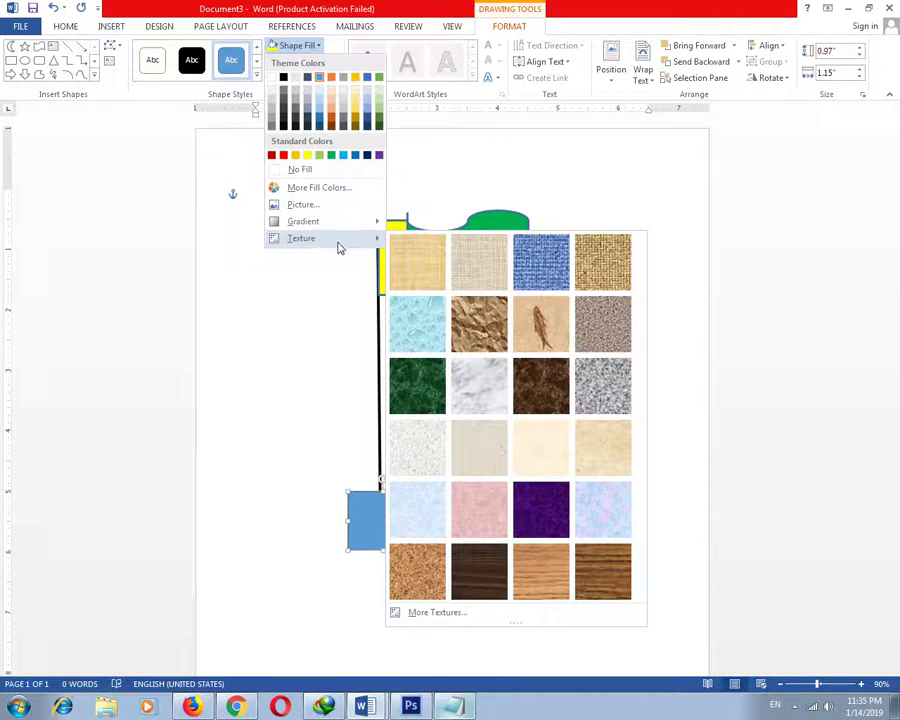
click(430, 453)
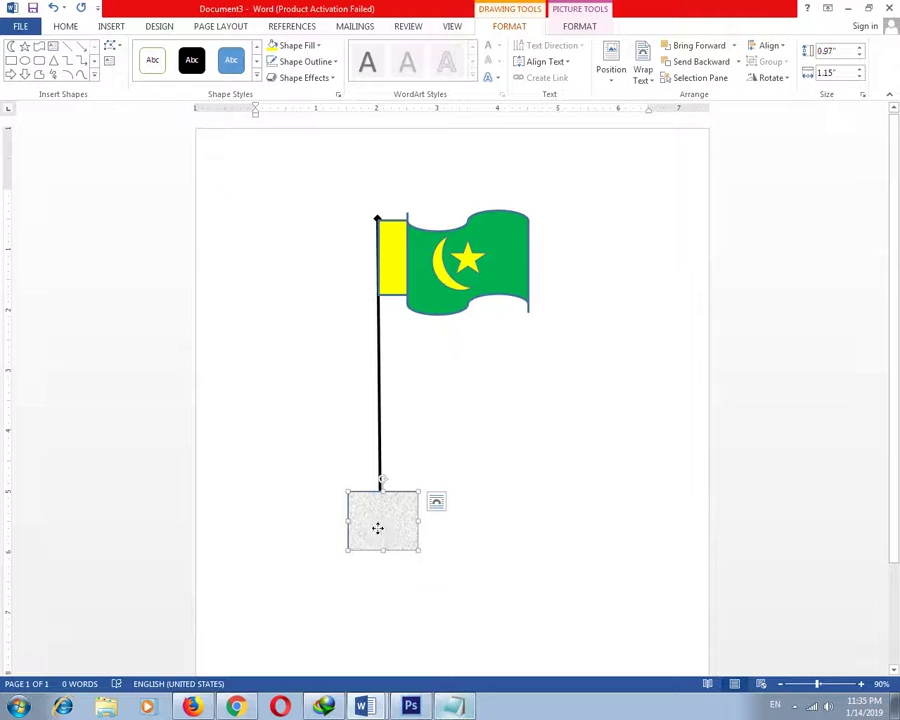
ctrl+drag(378, 528, 450, 530)
Flatten the copy into a thin 0.34" textured strip and copy it to the block's left side
drag(376, 540, 315, 534)
key(ctrl+z)
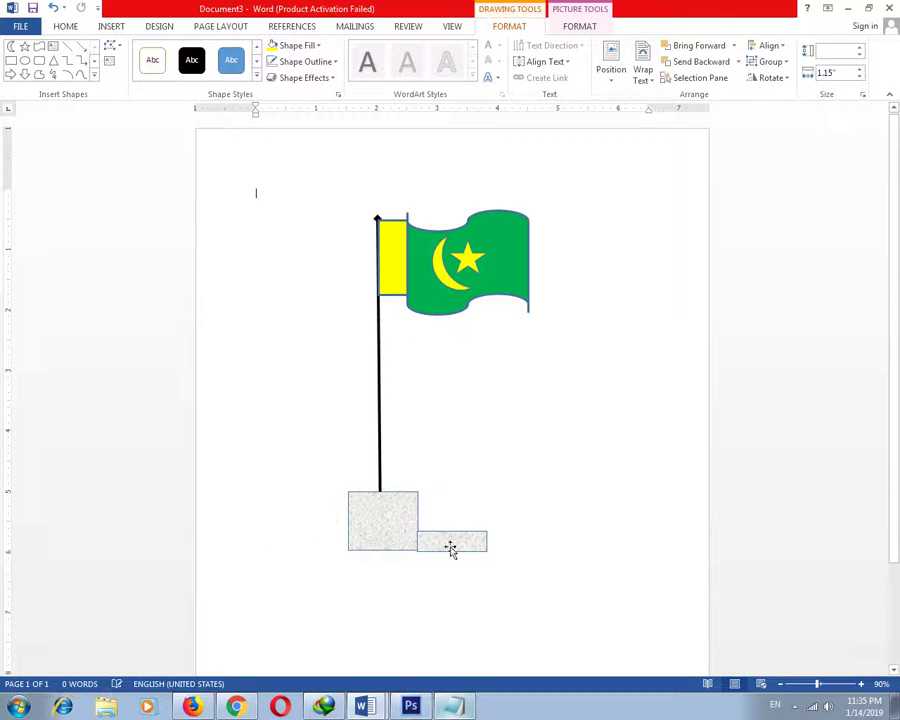
click(450, 547)
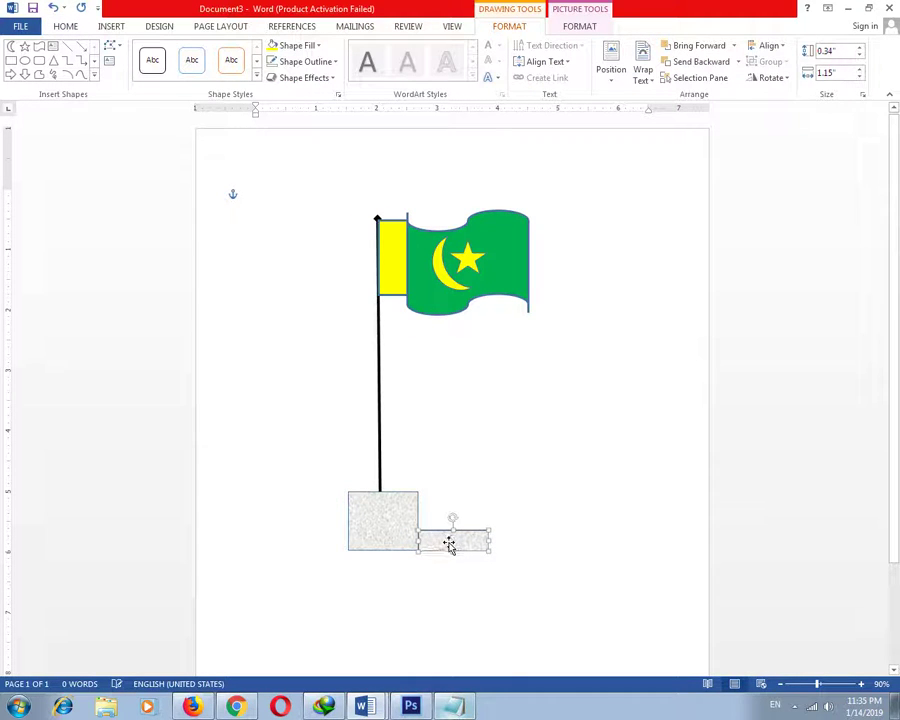
click(446, 582)
click(448, 544)
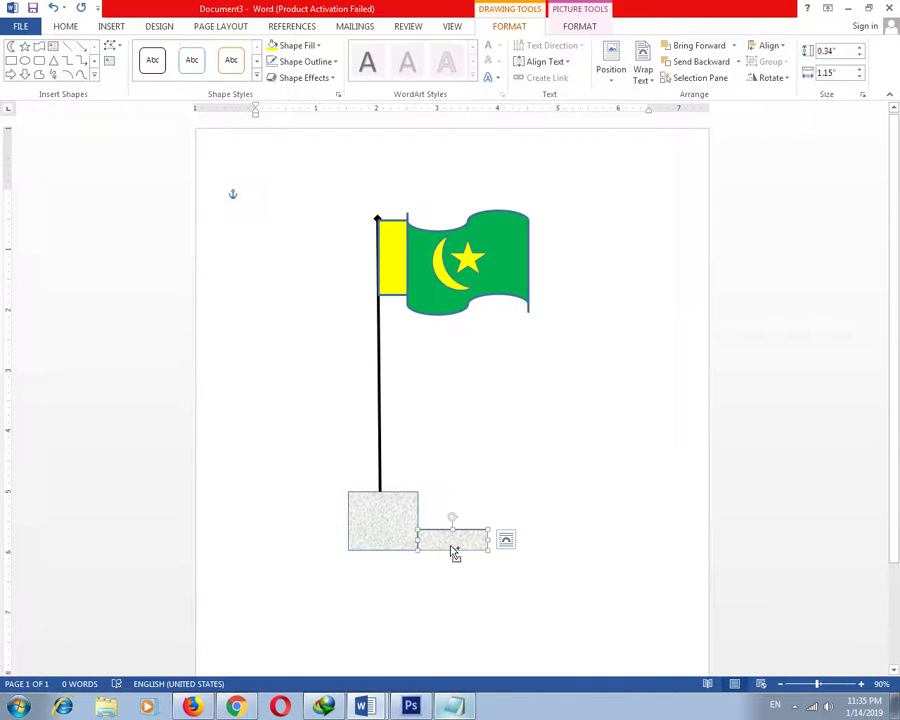
drag(454, 552, 311, 541)
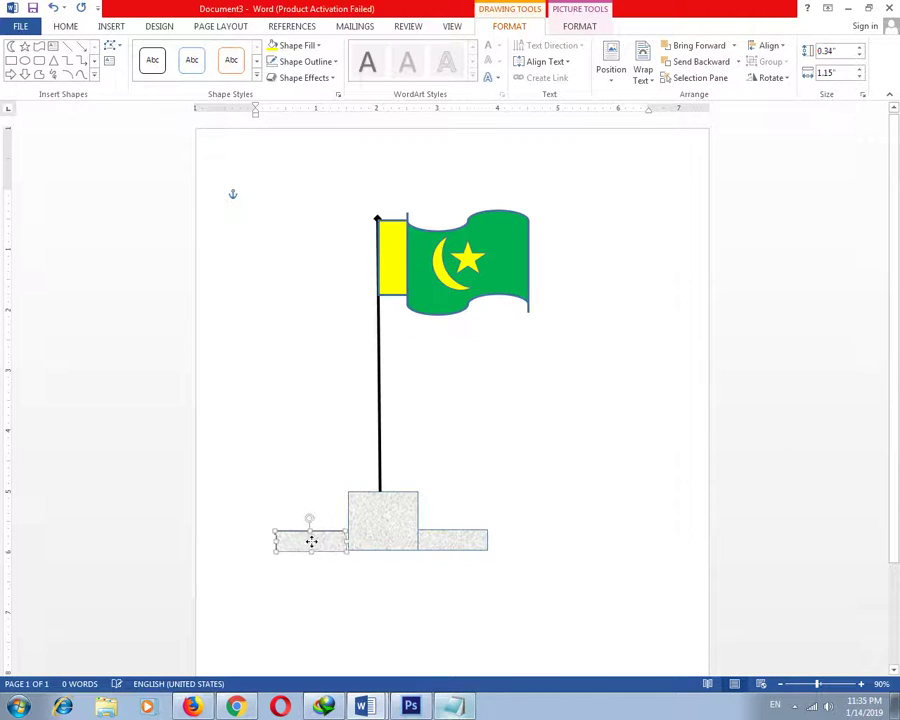
click(324, 578)
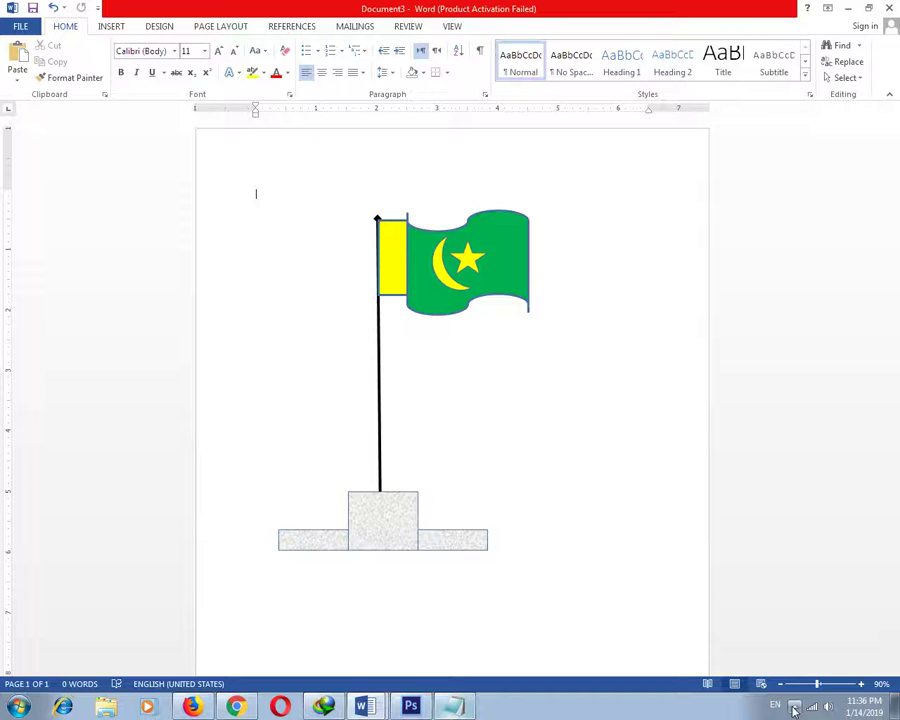
click(794, 708)
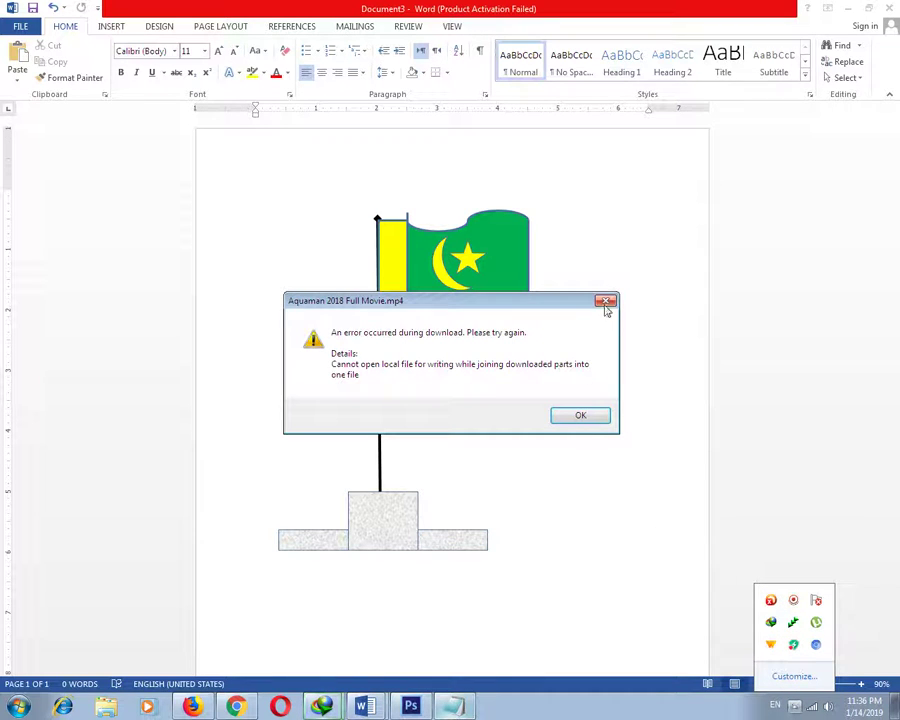
click(606, 302)
click(794, 708)
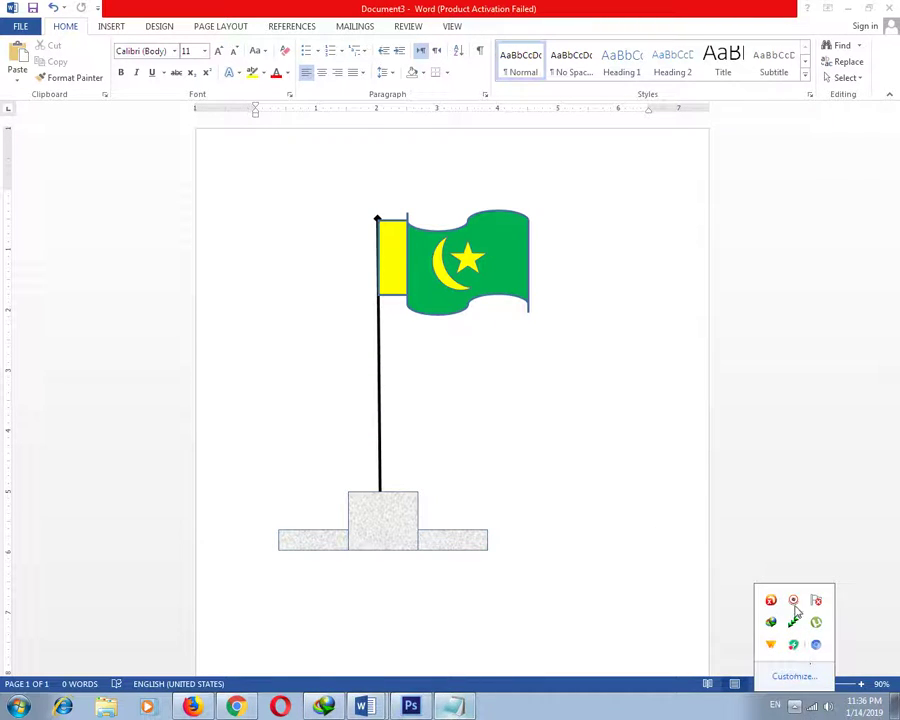